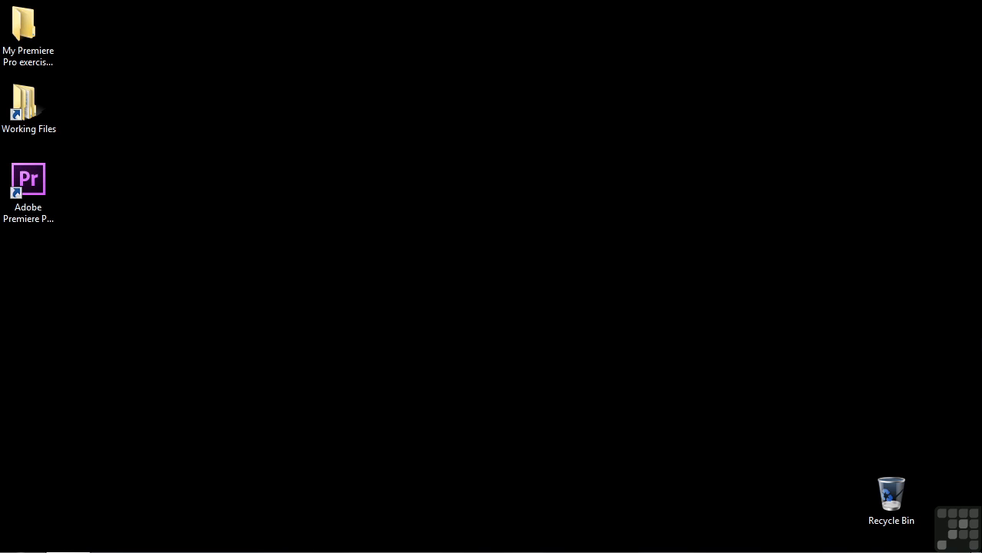
- Open the project 1704-adjust audio timeline.prproj from the projects folder in Working Files
double_click(37, 100)
double_click(399, 284)
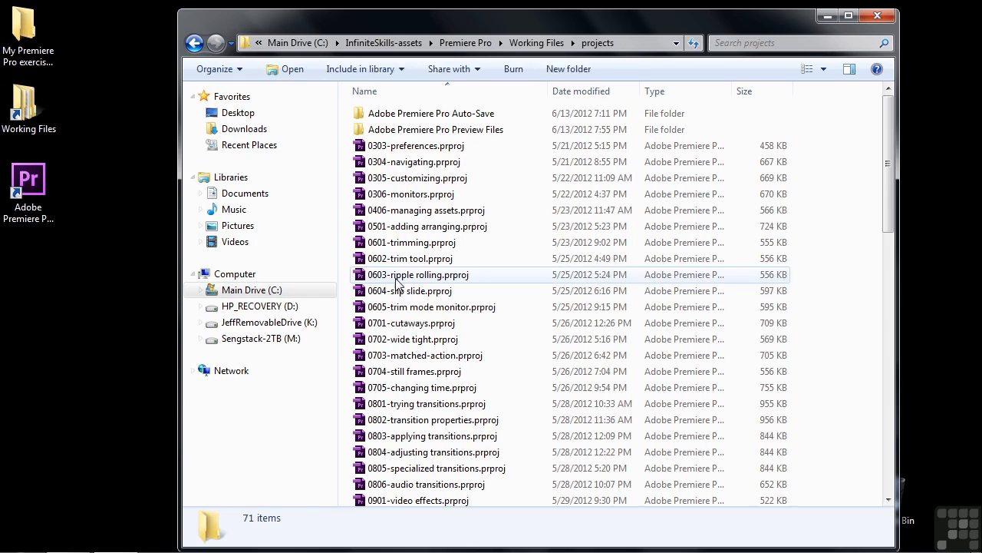
click(522, 278)
drag(890, 203, 895, 500)
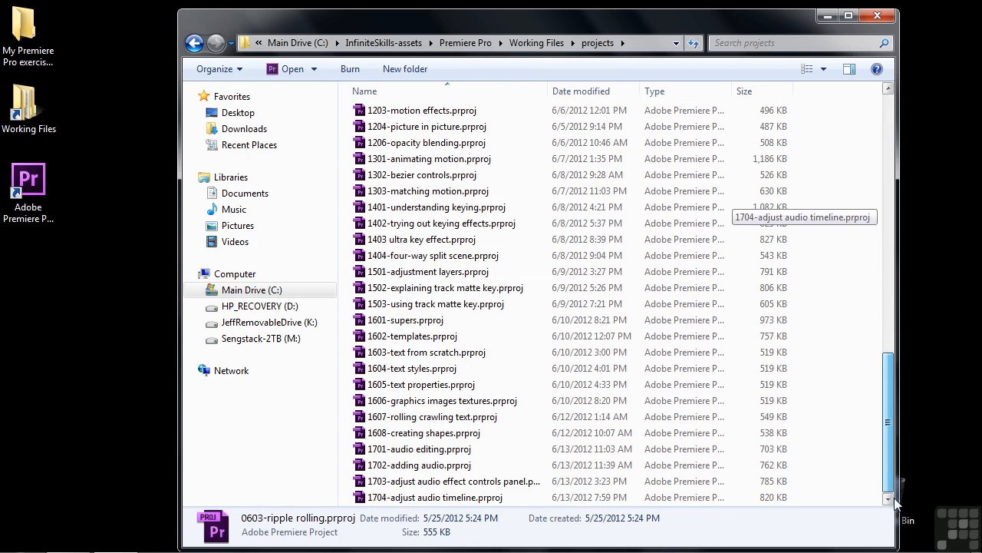
double_click(435, 504)
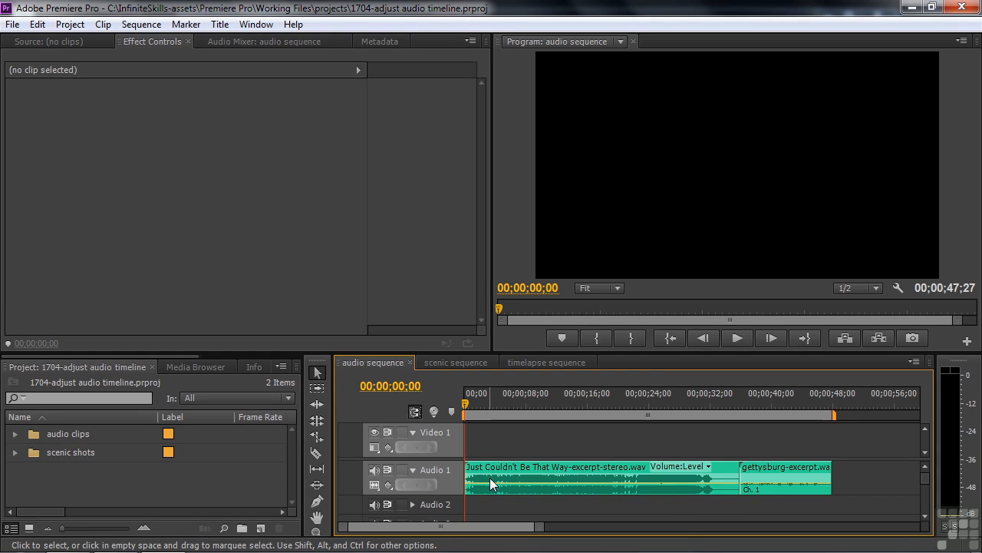
- Select the Just Couldn't Be That Way clip on Audio 1, trying the Pen tool on its volume line before returning to the Selection tool
click(514, 472)
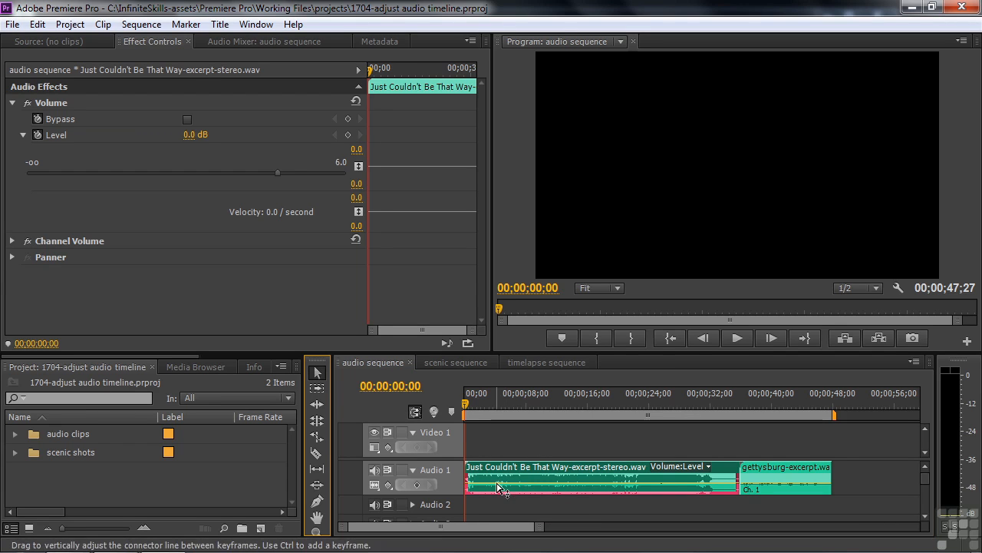
click(319, 501)
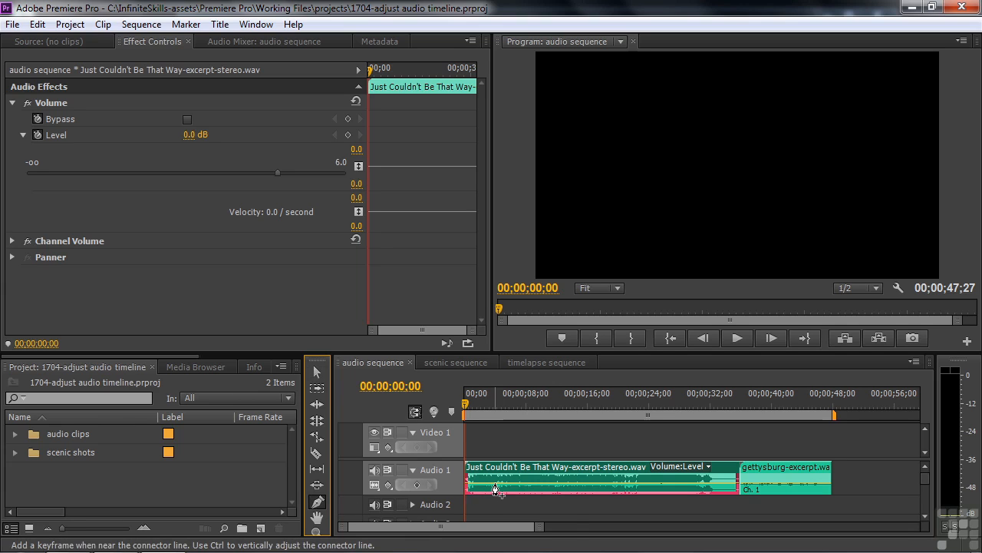
mouse_move(495, 490)
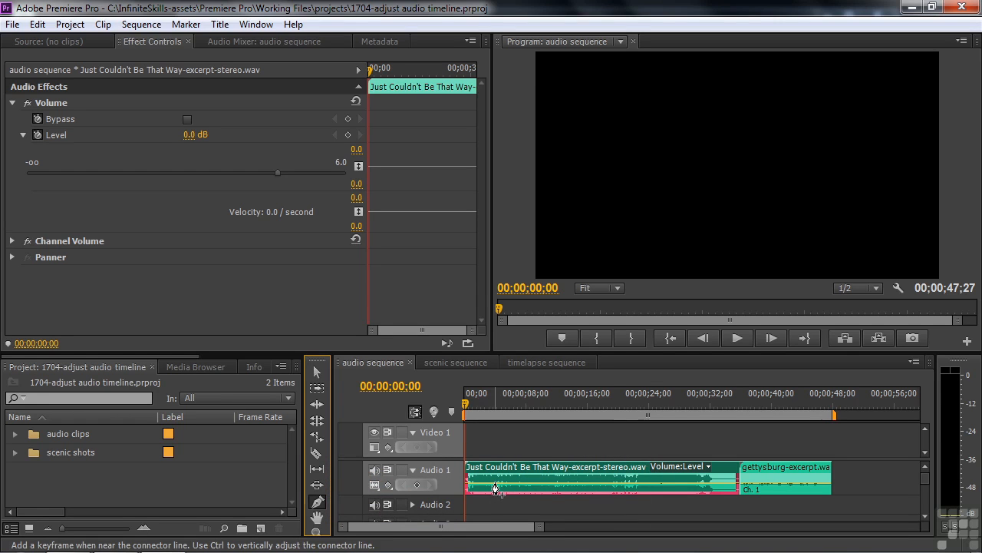
click(315, 373)
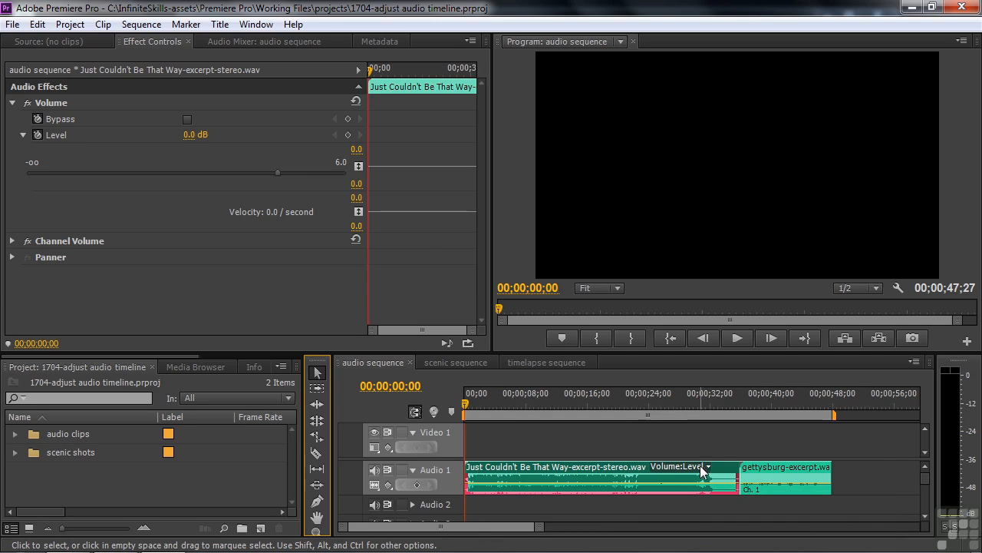
- Show the Panner Balance line on the music clip and return it to the Volume Level line
key(minus)
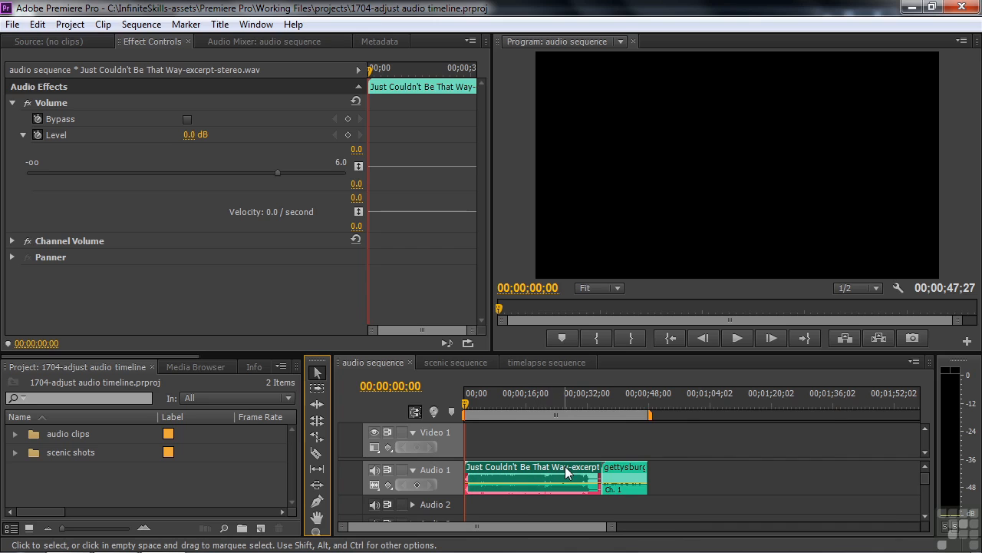
key(equal)
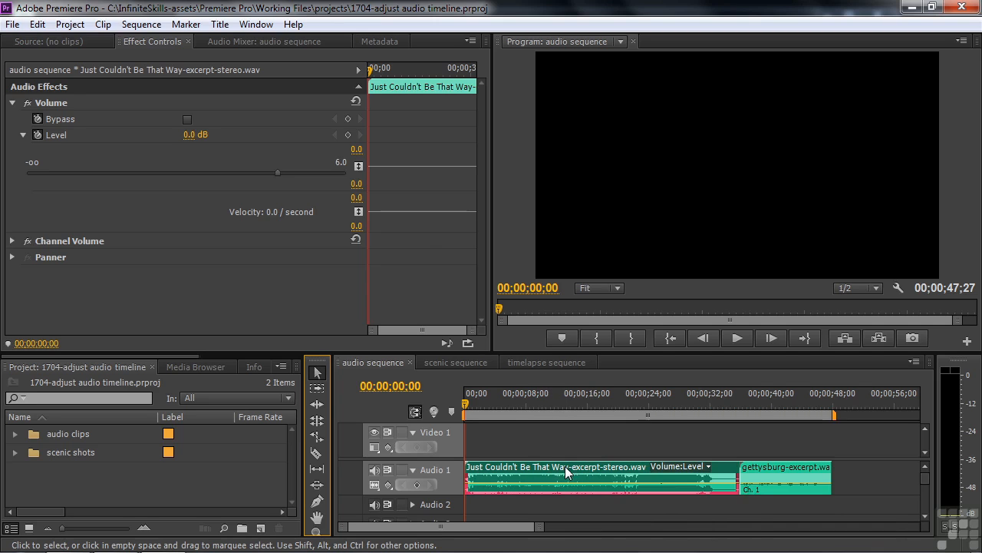
click(709, 466)
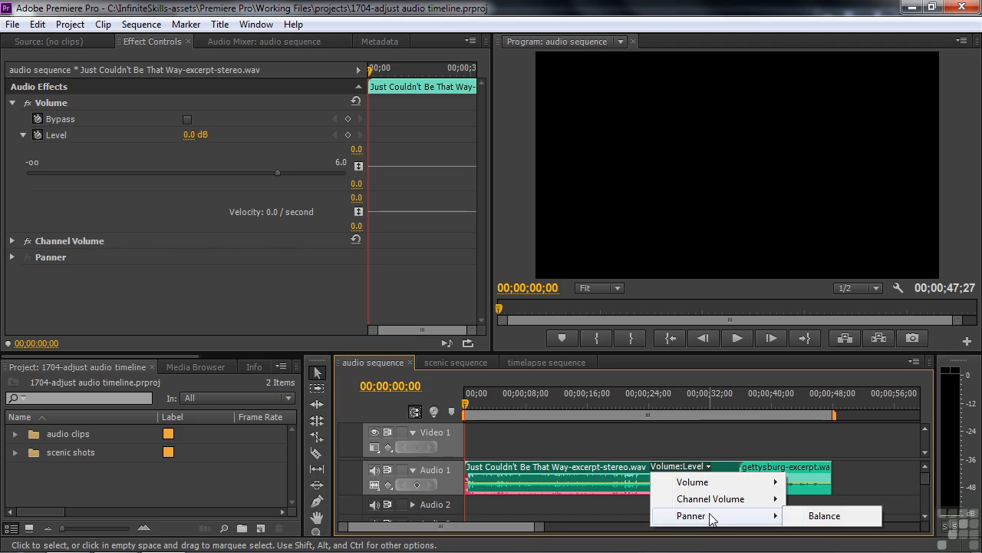
mouse_move(712, 485)
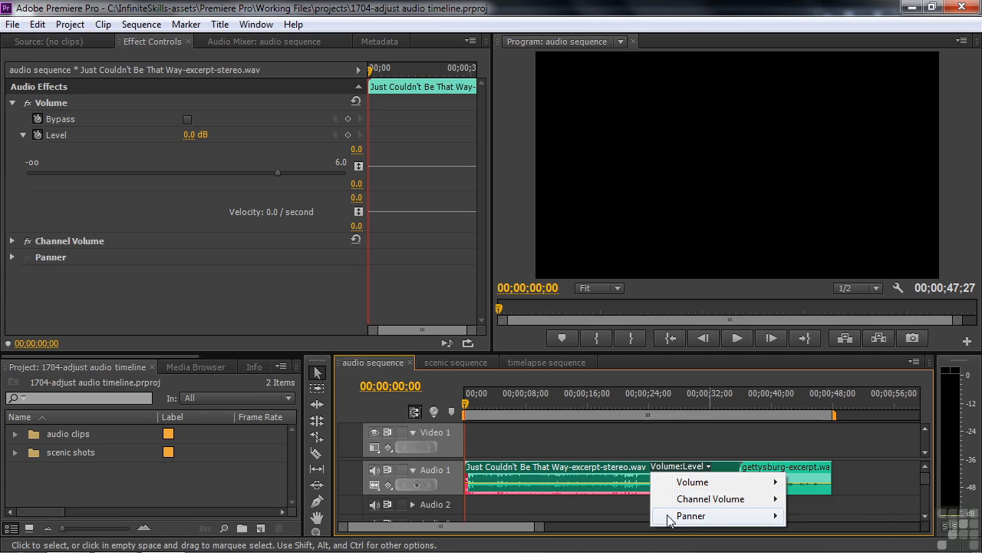
mouse_move(667, 518)
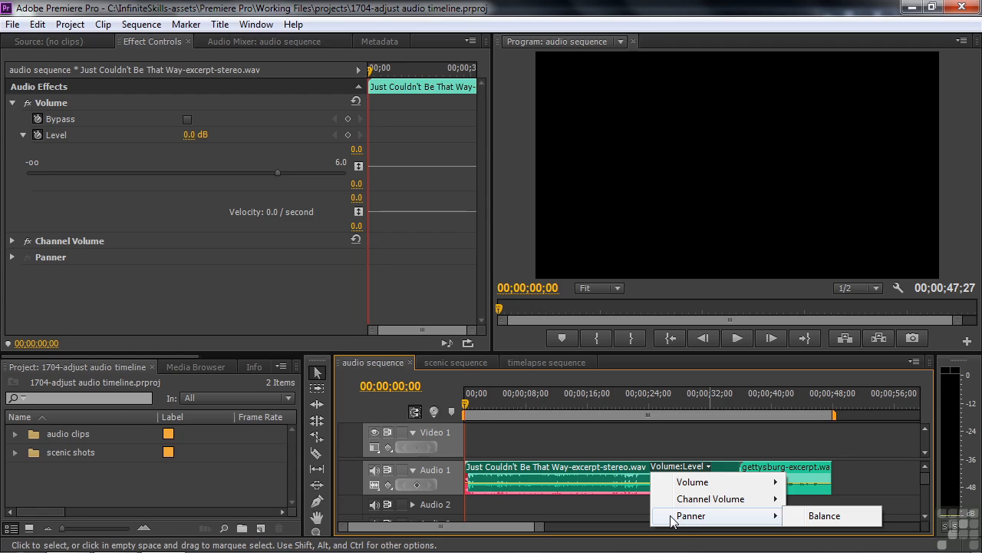
mouse_move(665, 485)
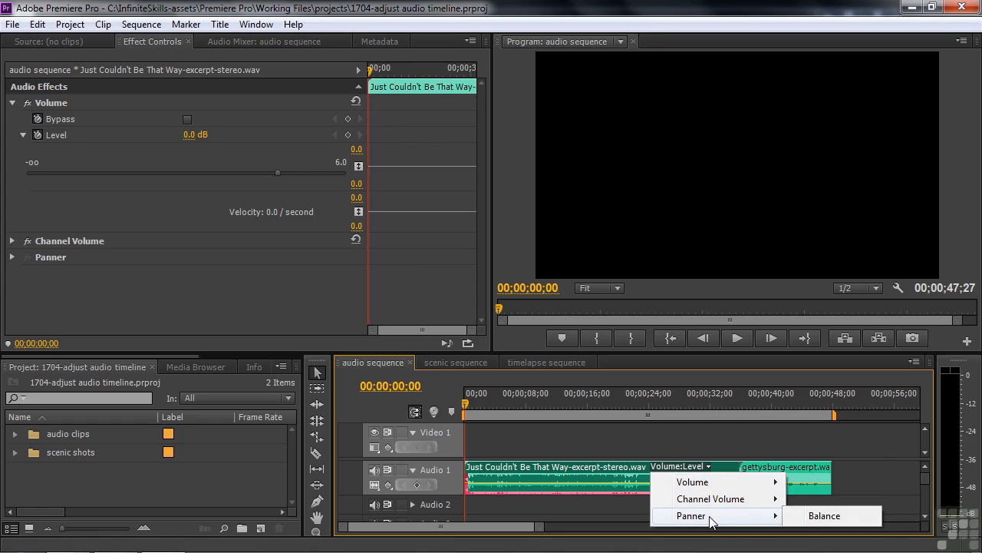
click(825, 515)
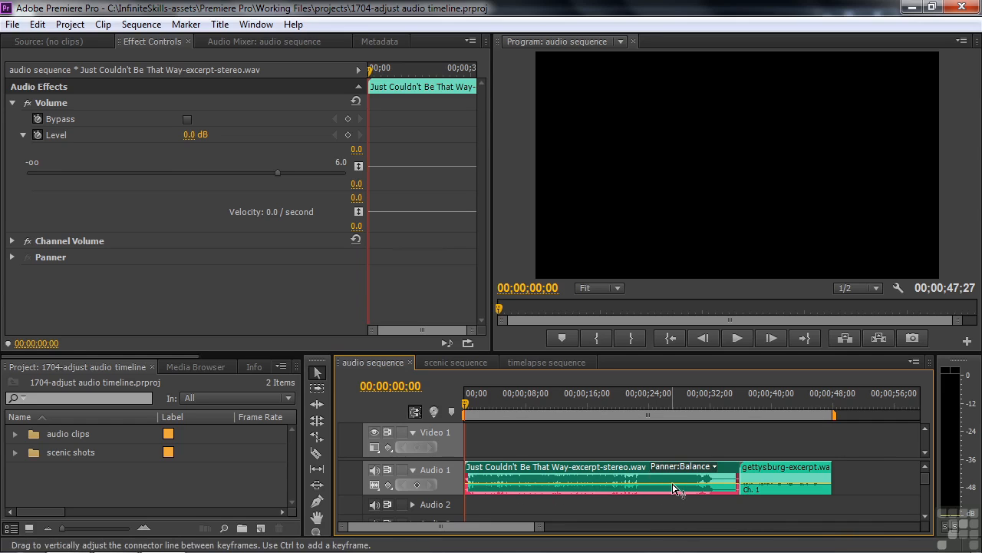
click(715, 467)
click(818, 498)
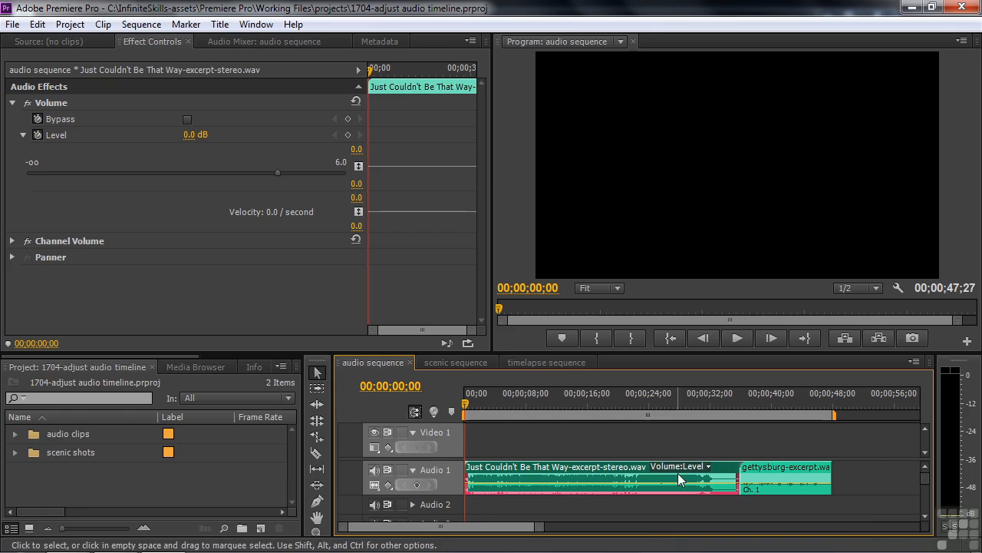
- Switch the Audio 1 track display to Show Clip Volume and return it to Show Clip Keyframes
click(389, 486)
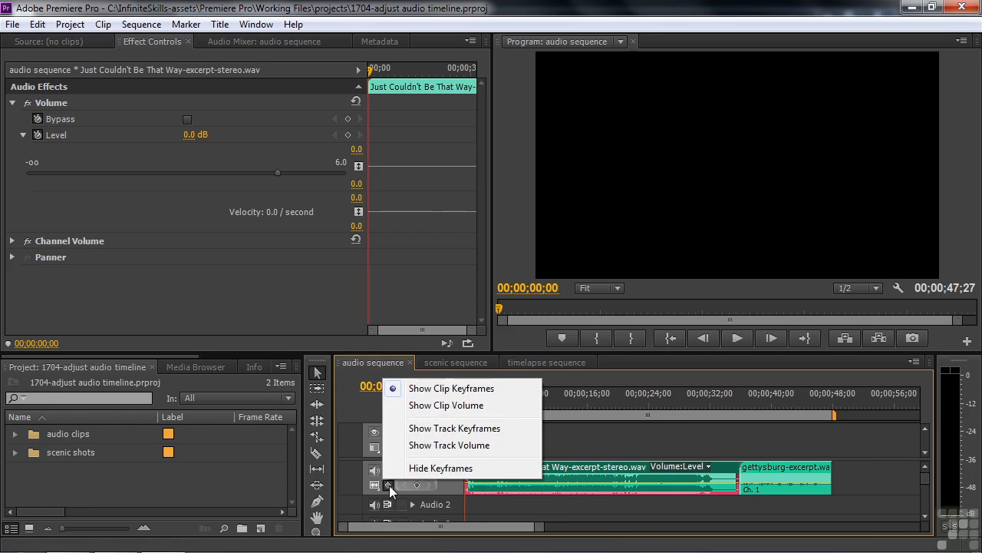
click(442, 406)
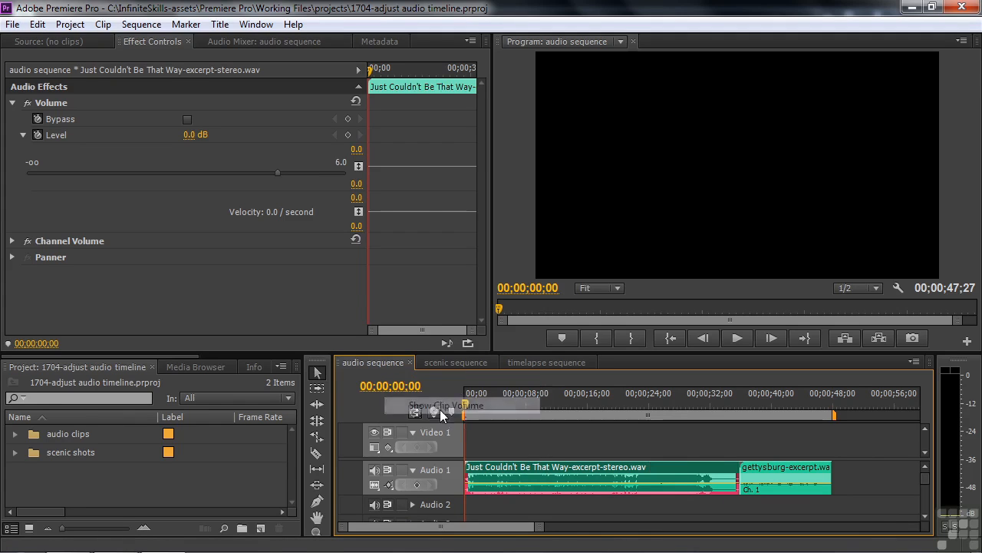
click(388, 486)
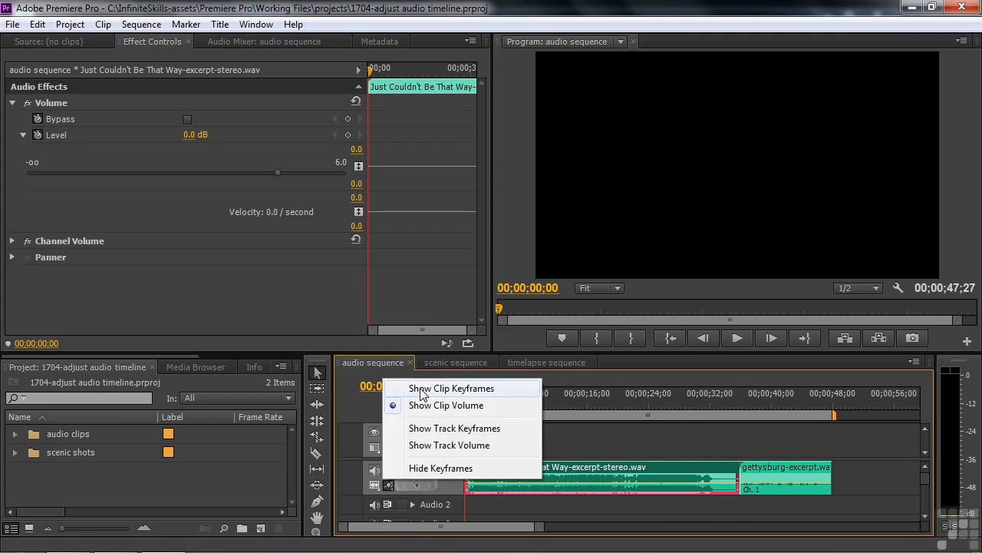
click(420, 394)
click(390, 486)
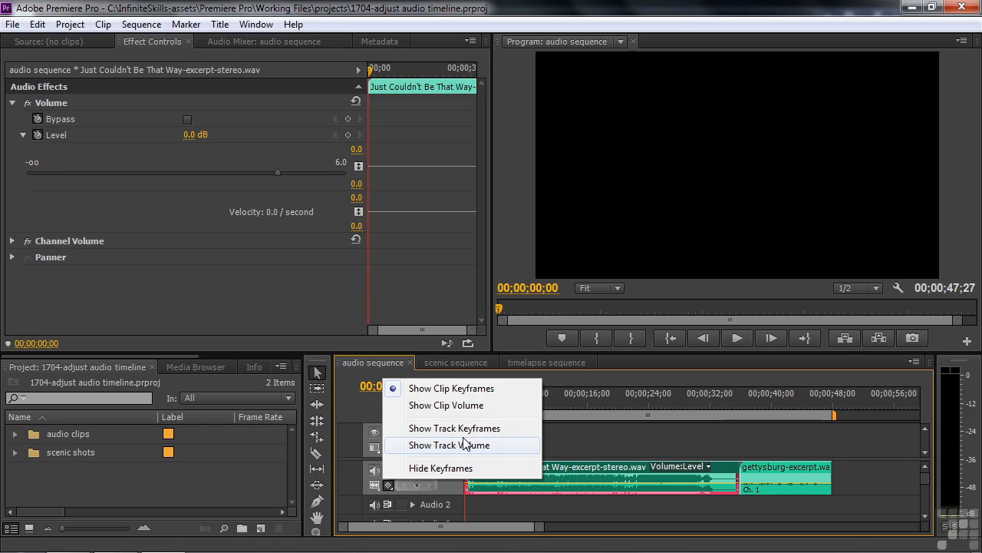
click(436, 393)
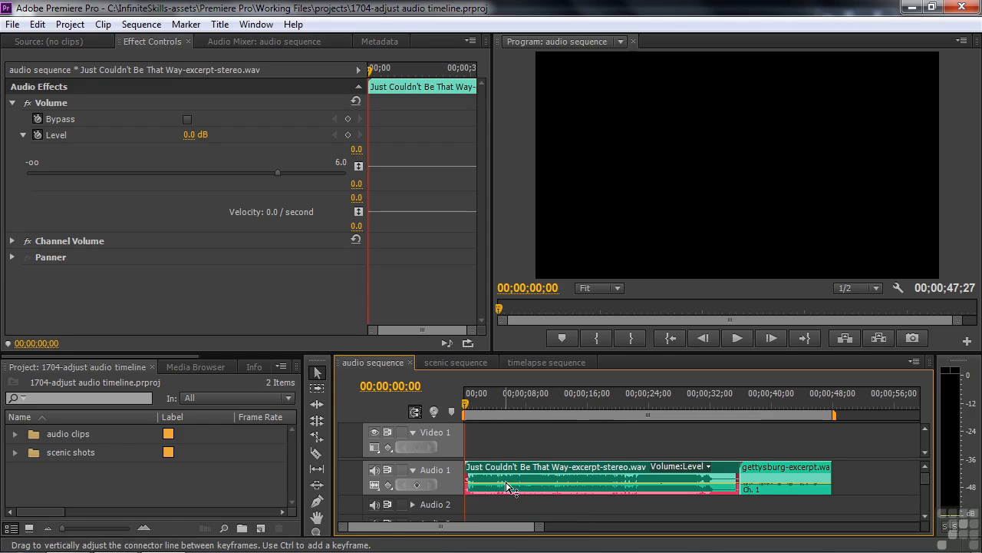
- Lower the music clip's volume line on Audio 1 to about -11.6 dB
mouse_move(507, 485)
mouse_down()
mouse_move(507, 508)
mouse_move(507, 491)
mouse_up()
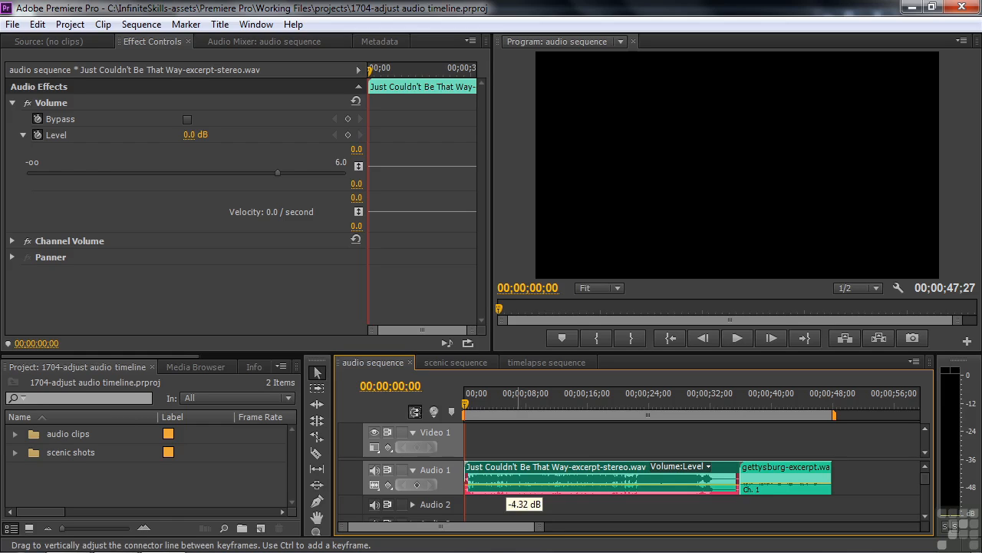
drag(507, 492, 508, 496)
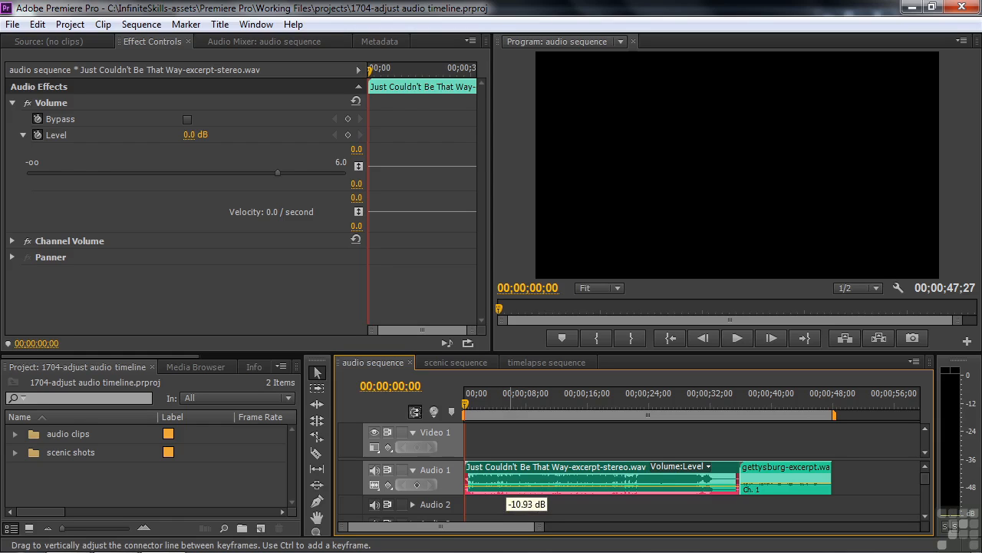
drag(507, 488, 504, 487)
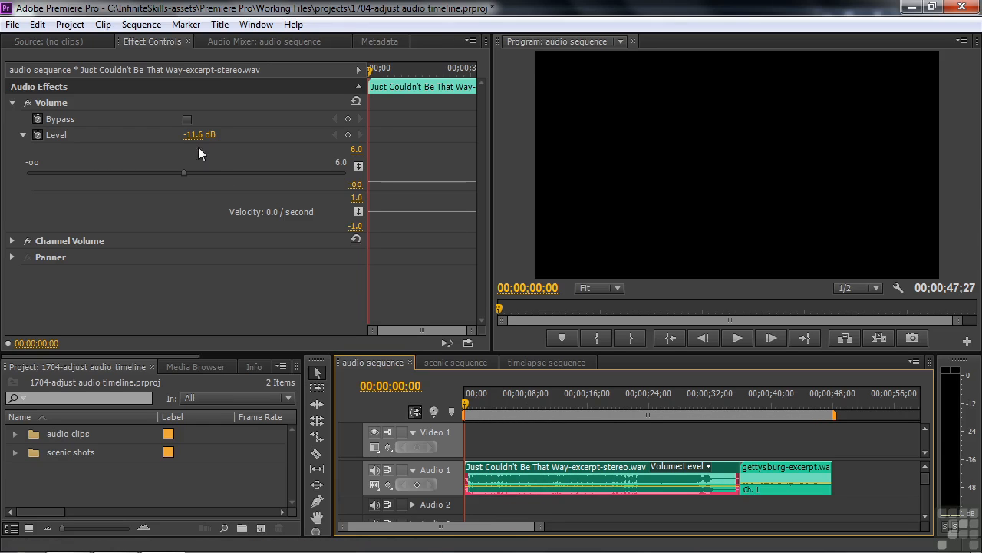
- Play the beginning of the music clip and part of the gettysburg-excerpt clip to compare their loudness
key(space)
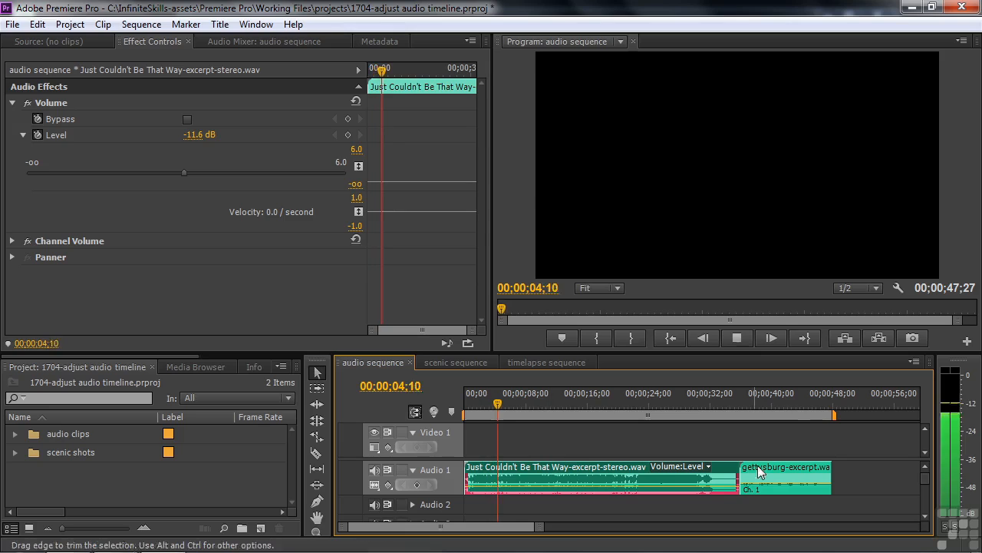
key(space)
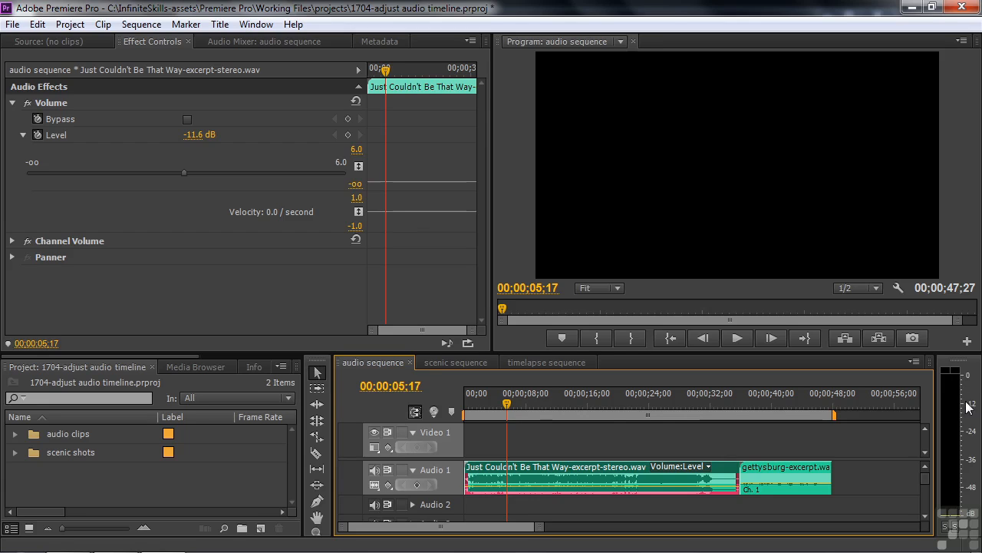
drag(505, 403, 752, 415)
key(space)
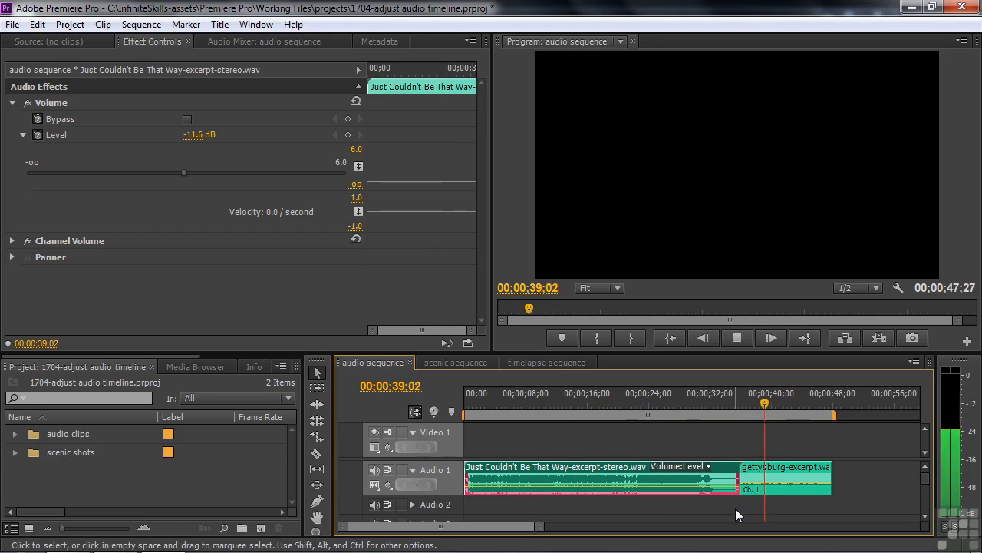
key(space)
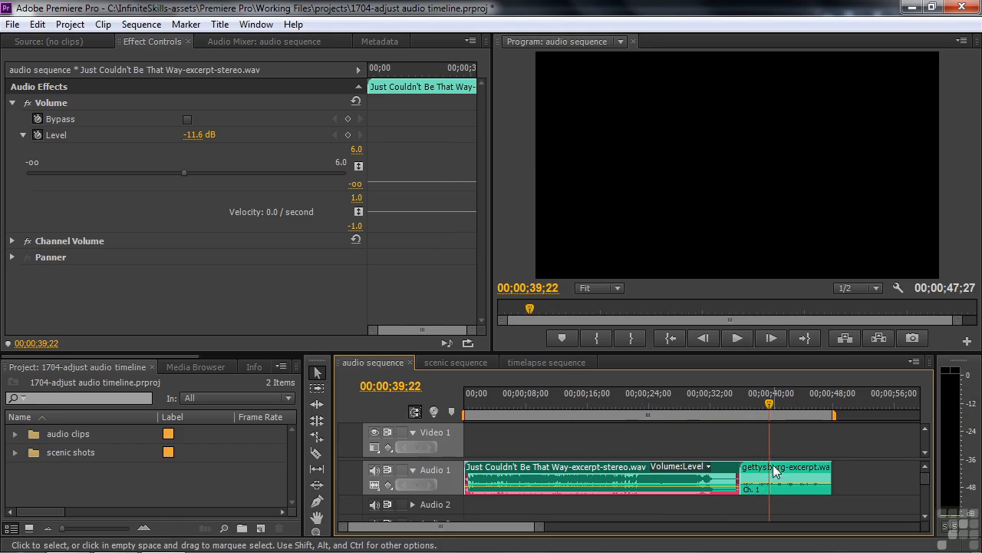
- Expand the Volume Level settings of the gettysburg-excerpt clip and raise its volume line to 6.0 dB
click(764, 473)
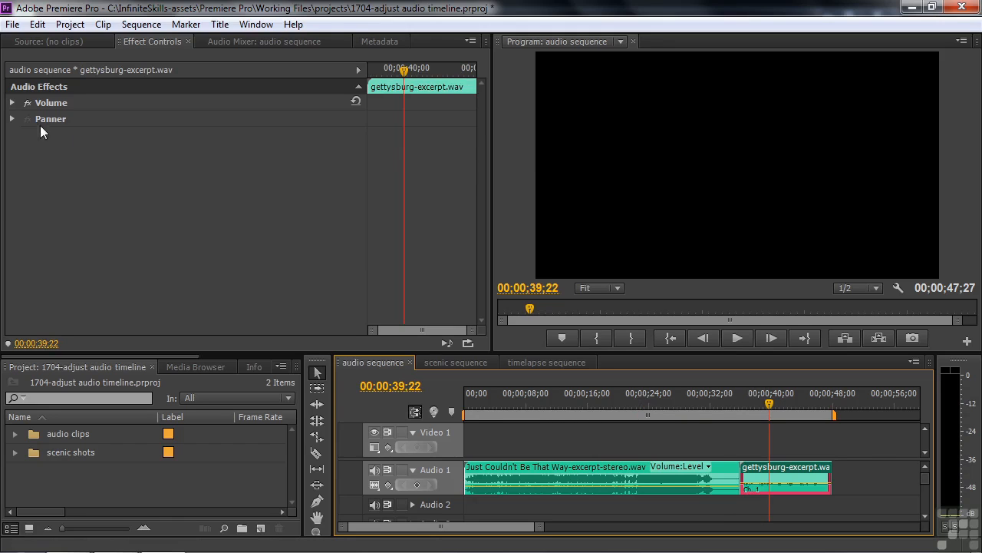
click(12, 102)
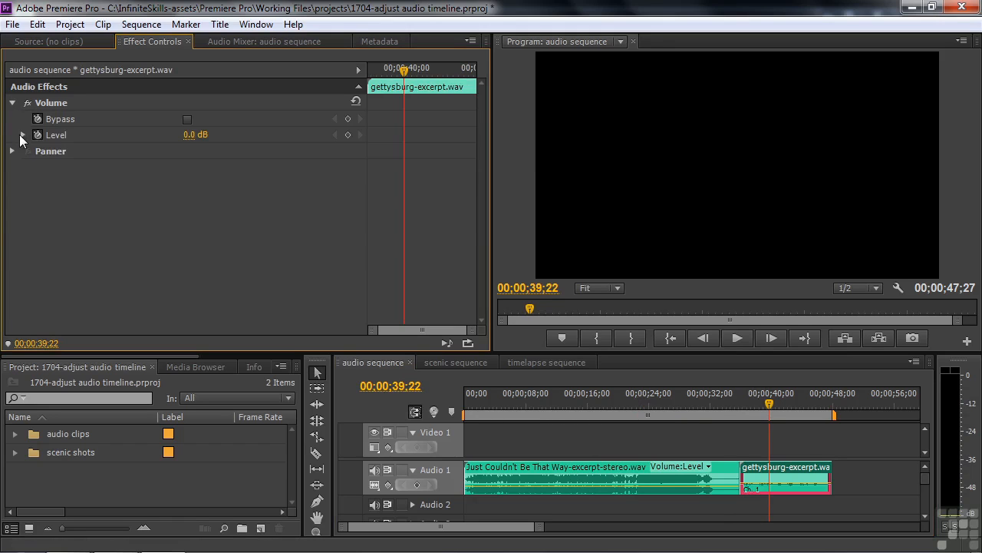
click(22, 135)
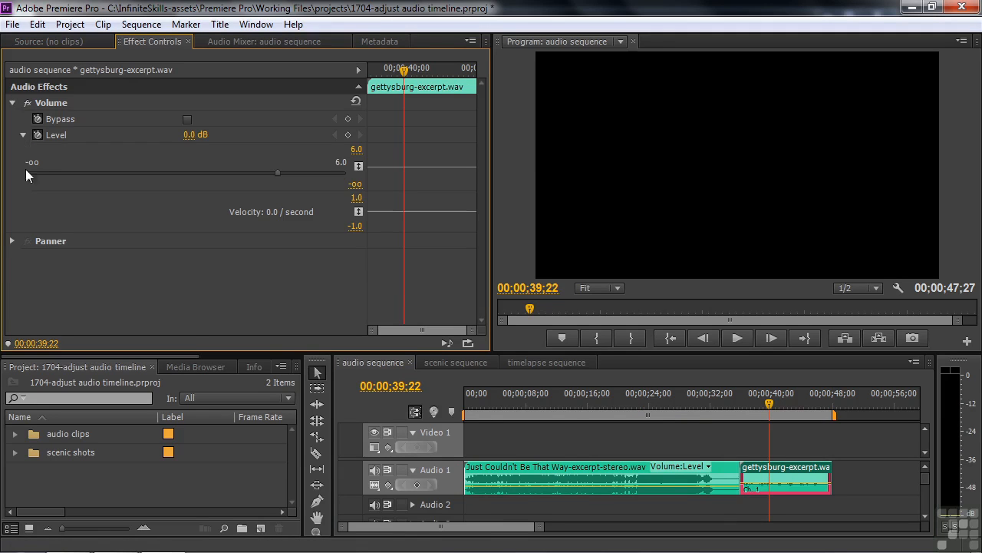
click(788, 487)
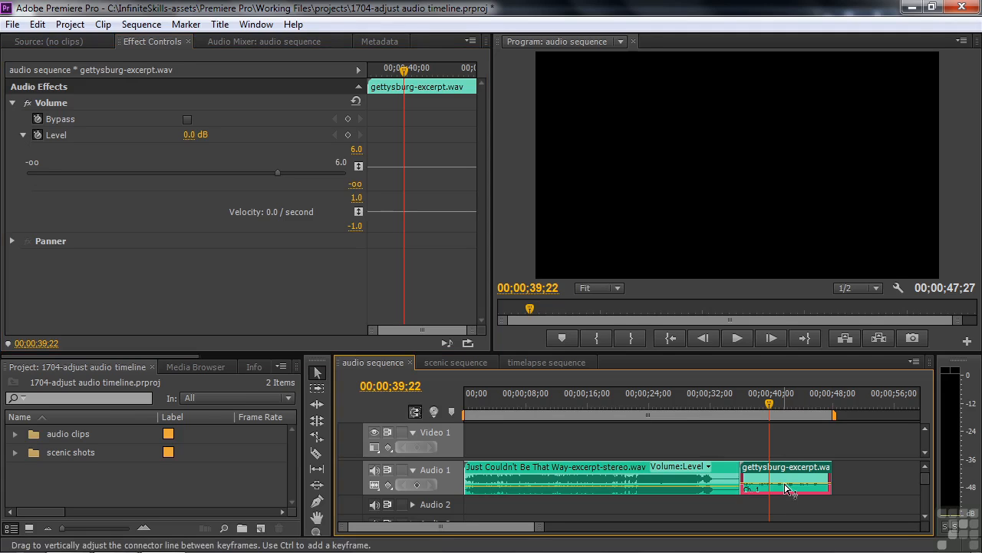
drag(788, 488, 784, 456)
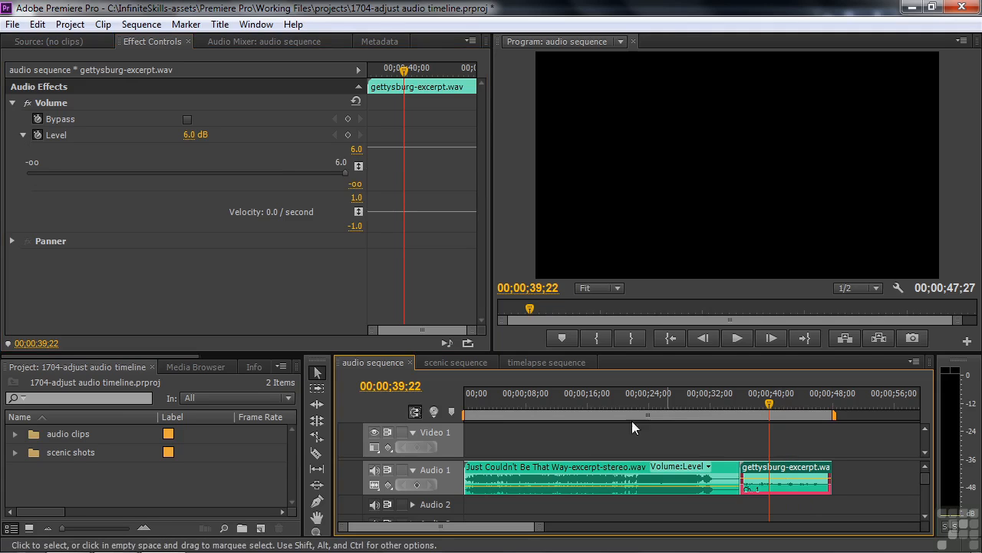
- Increase the audio gain of the gettysburg-excerpt clip with the Adjust Gain by option
right_click(789, 480)
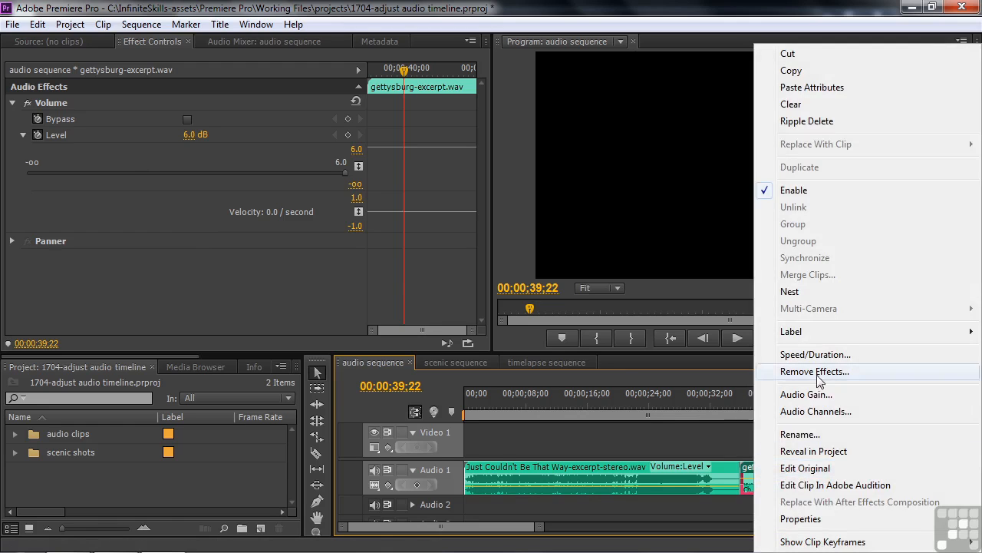
click(806, 394)
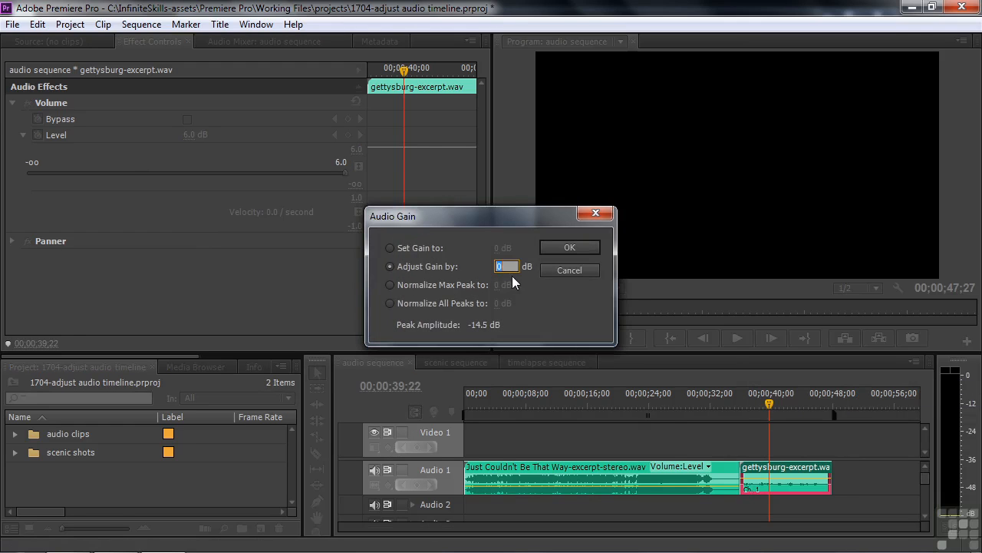
click(570, 248)
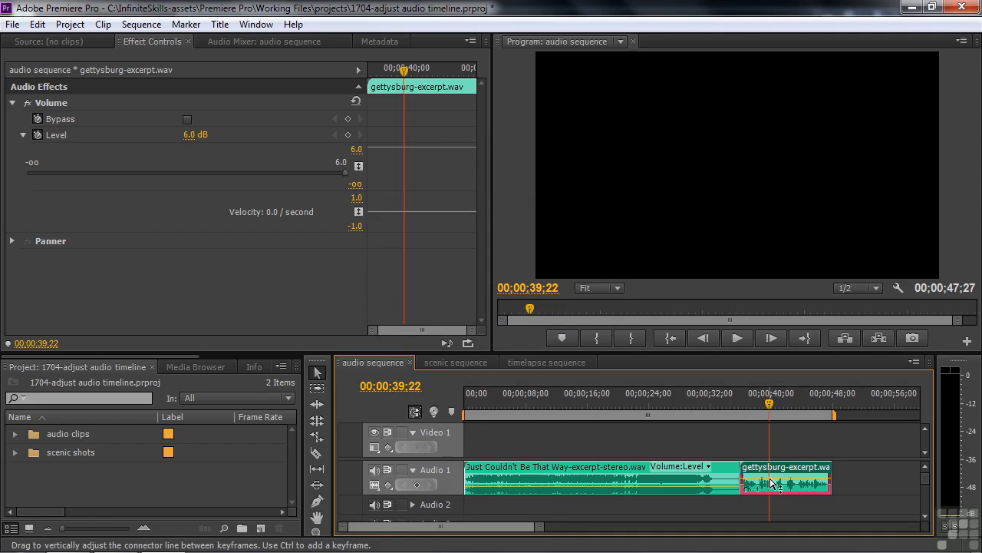
- Lower the gettysburg-excerpt clip's volume line to about 0.6 dB during playback and replay part of the clip to check its loudness
mouse_move(770, 479)
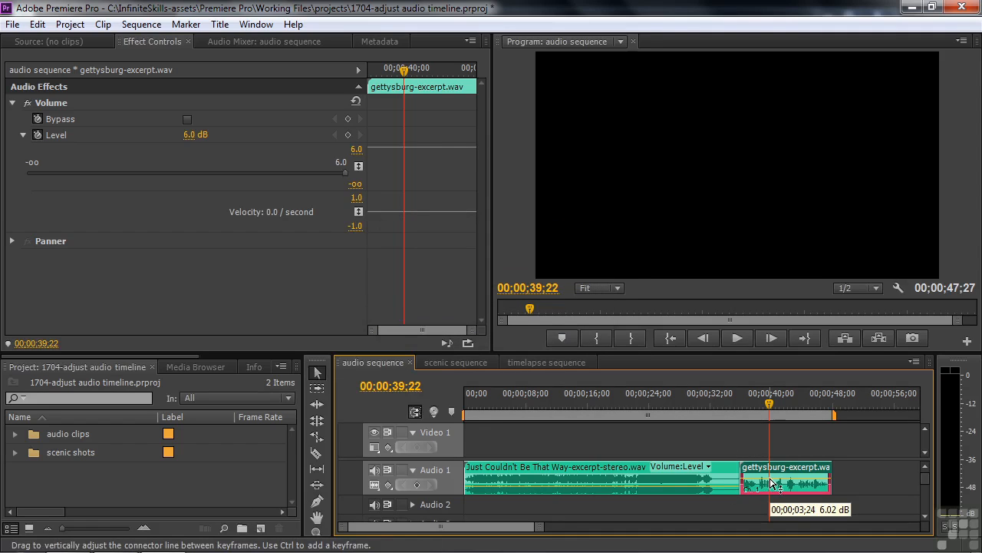
key(space)
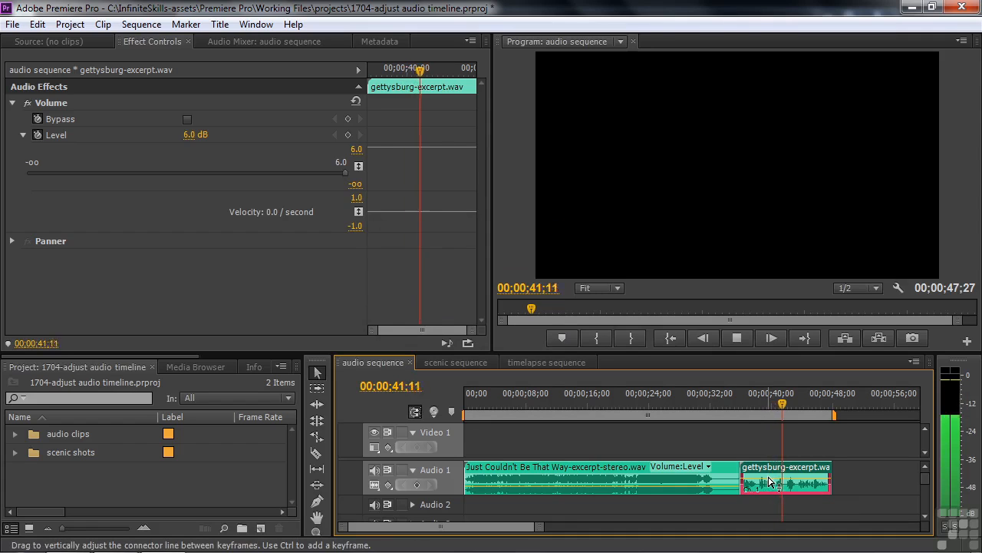
drag(770, 481, 770, 486)
key(space)
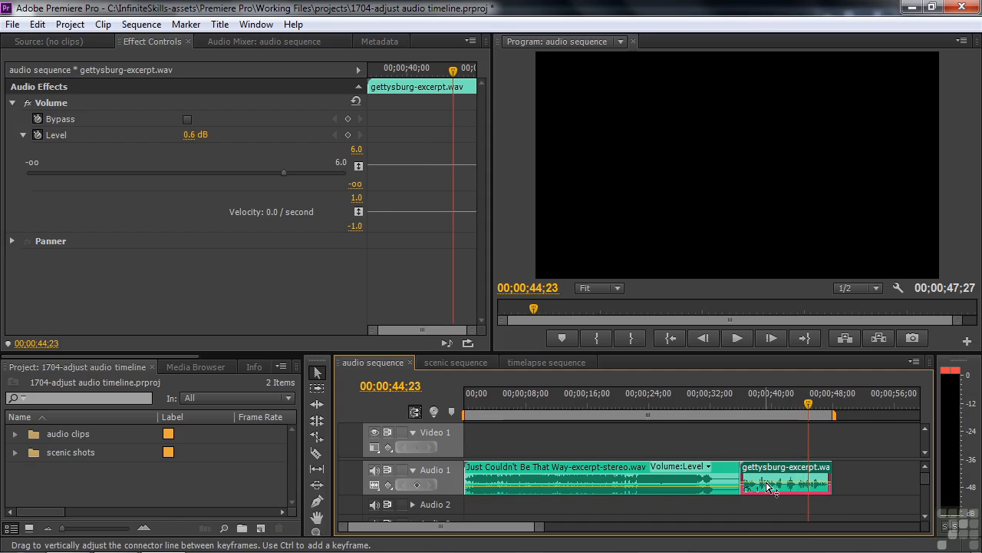
drag(809, 401, 767, 410)
key(space)
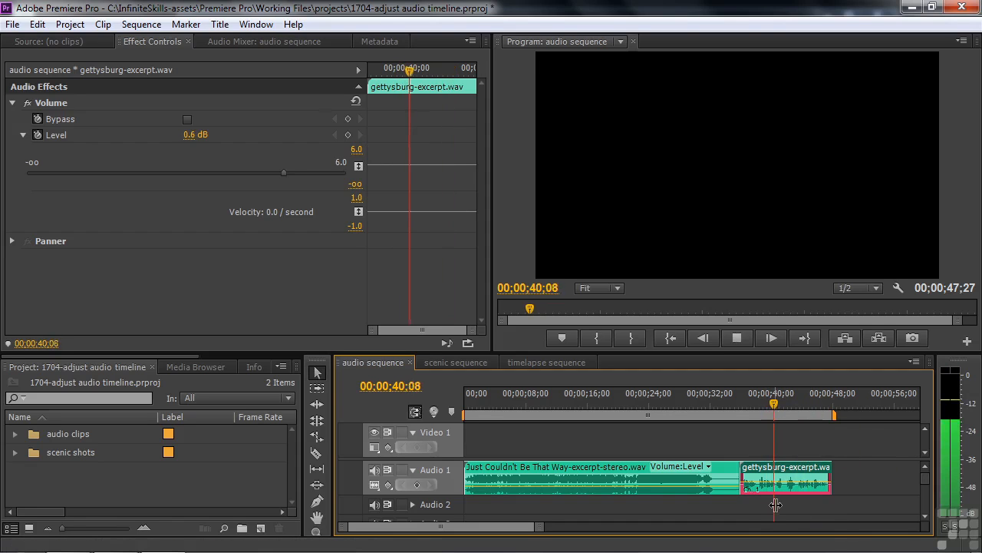
key(space)
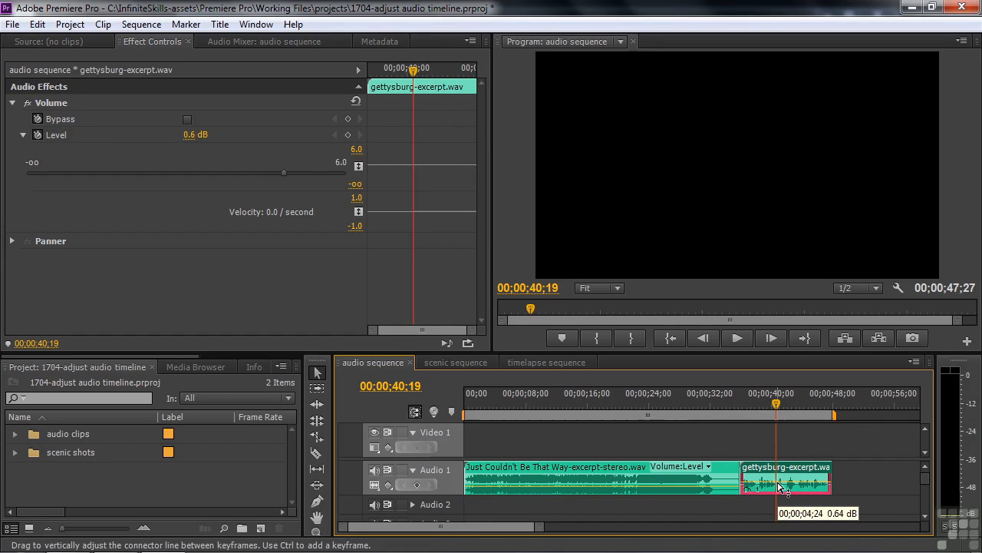
- Open the scenic sequence and expand the Audio 2 track to show the scenic-music.wav waveform
click(452, 363)
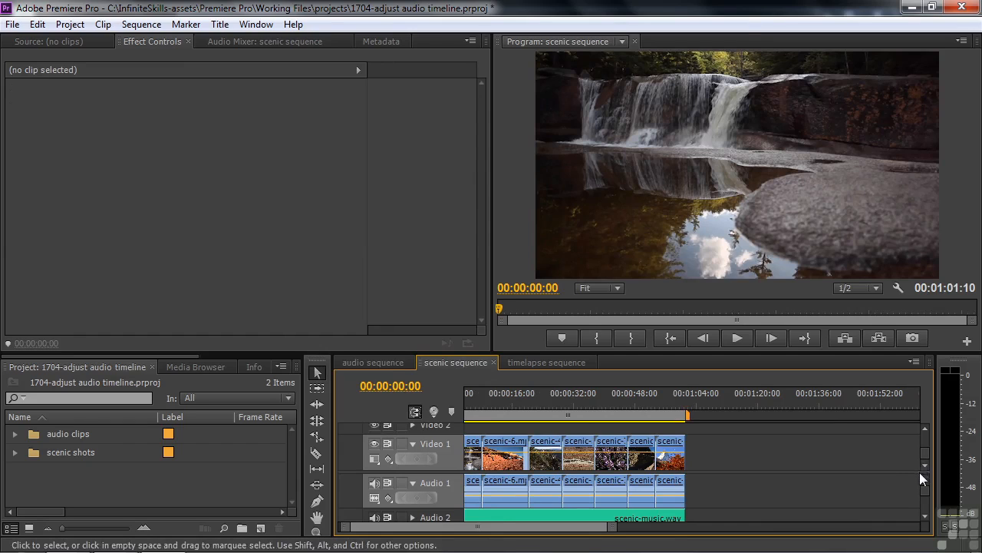
drag(924, 474, 921, 424)
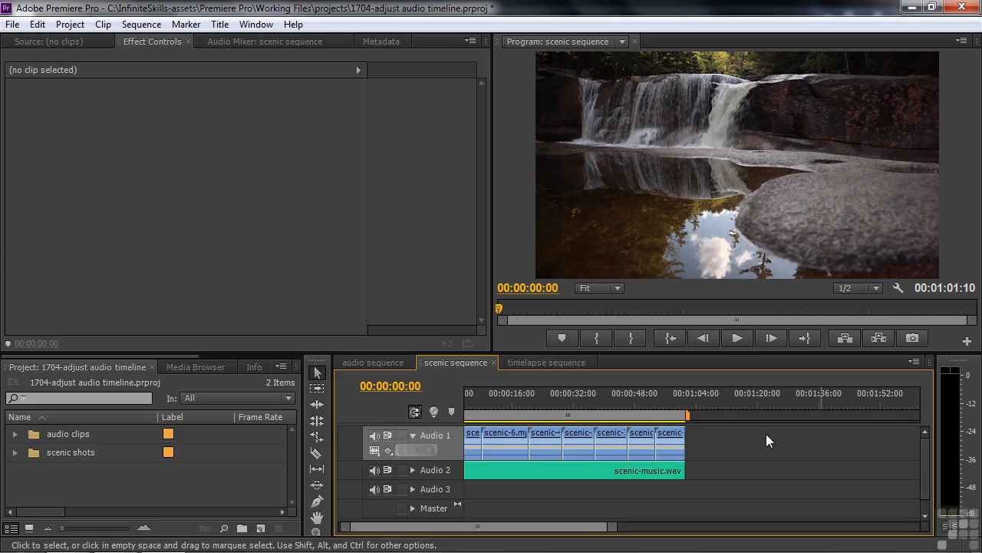
click(413, 436)
click(412, 435)
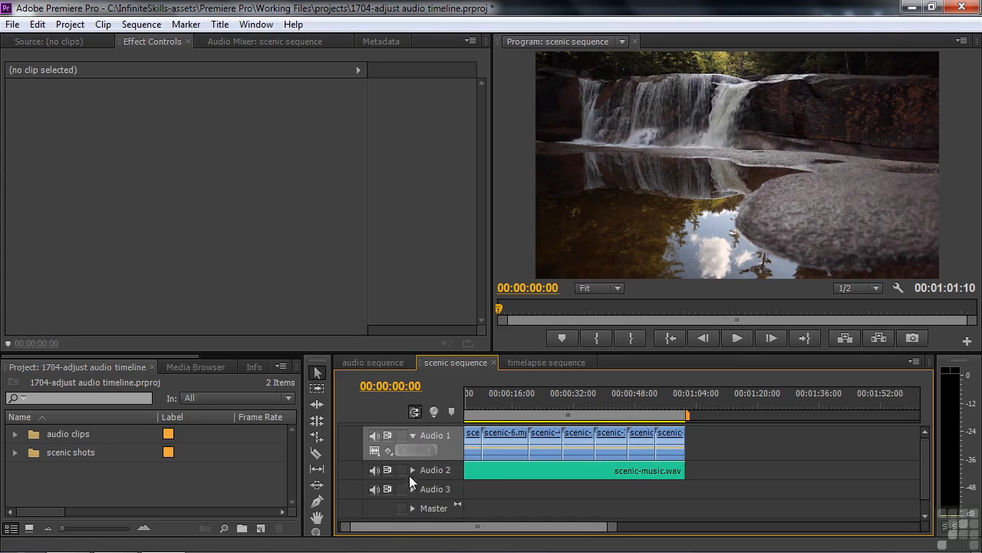
click(413, 470)
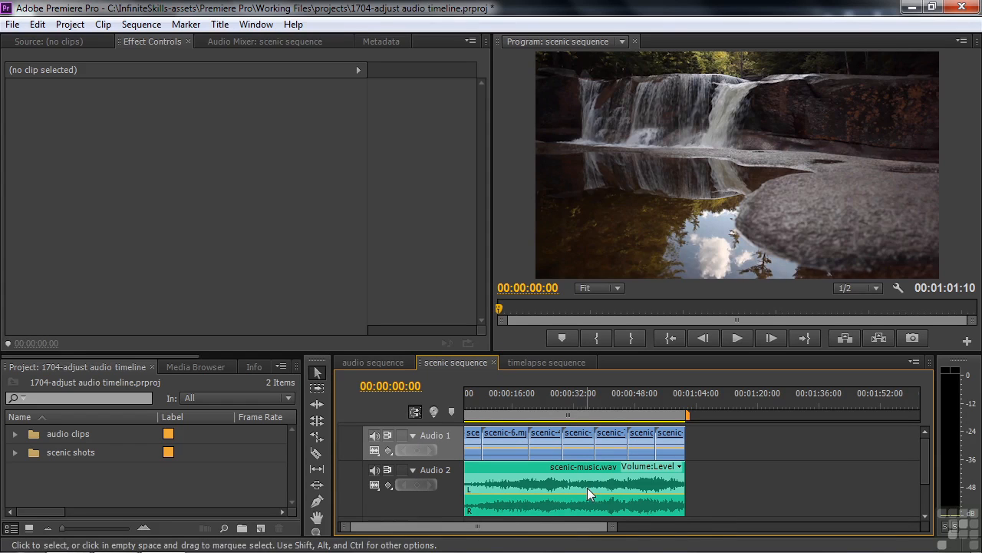
- Increase the height of the Audio 2 track so both channels of scenic-music.wav have more room
drag(926, 469, 926, 477)
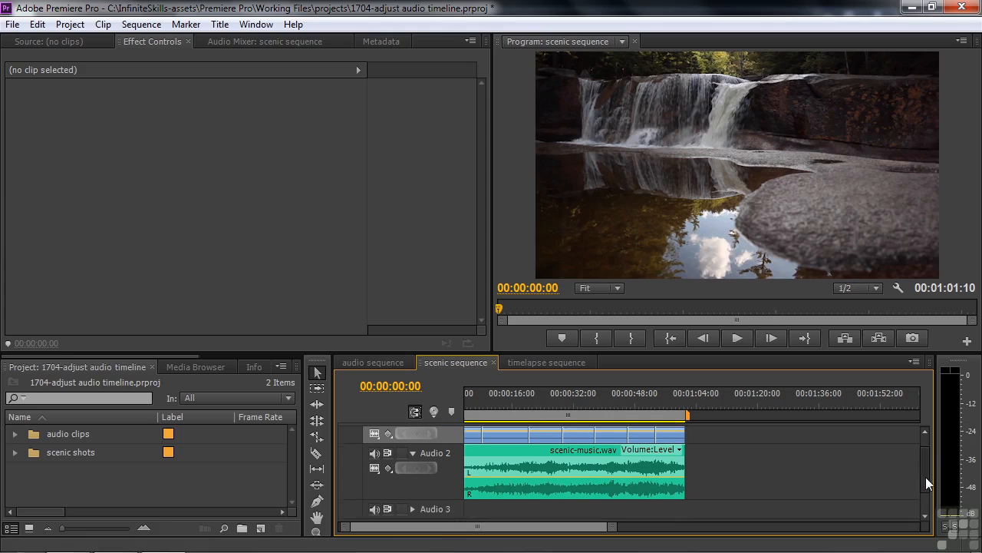
drag(439, 508, 447, 517)
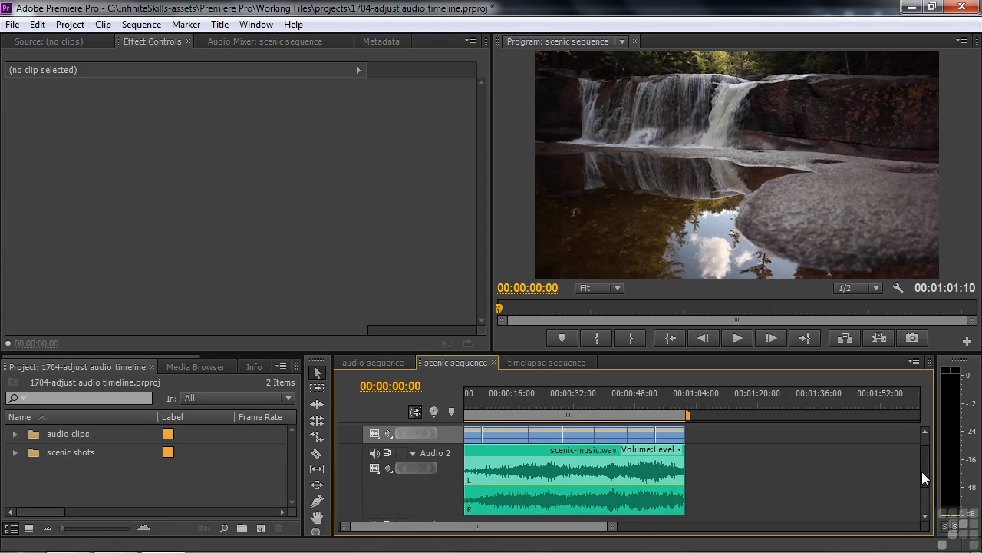
drag(921, 471, 923, 441)
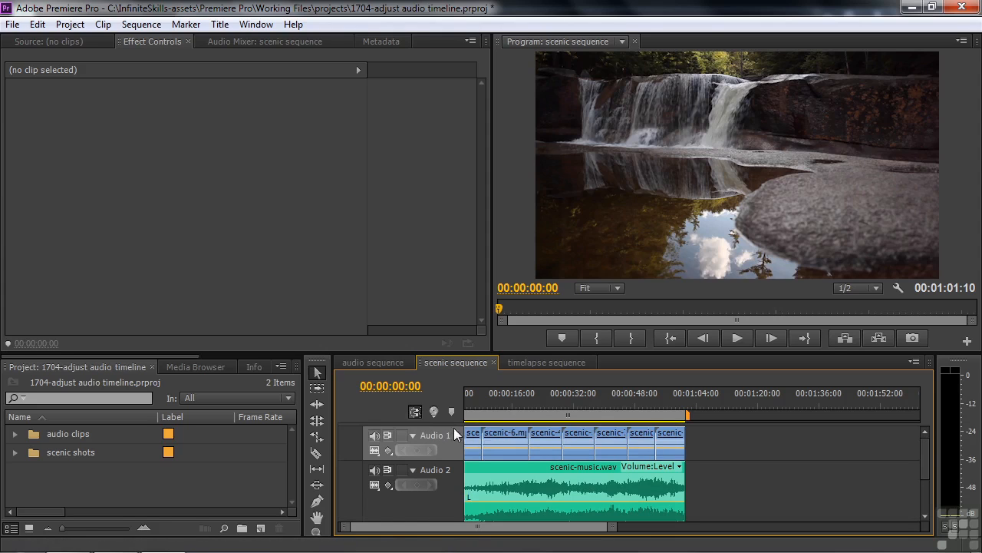
drag(449, 424, 448, 417)
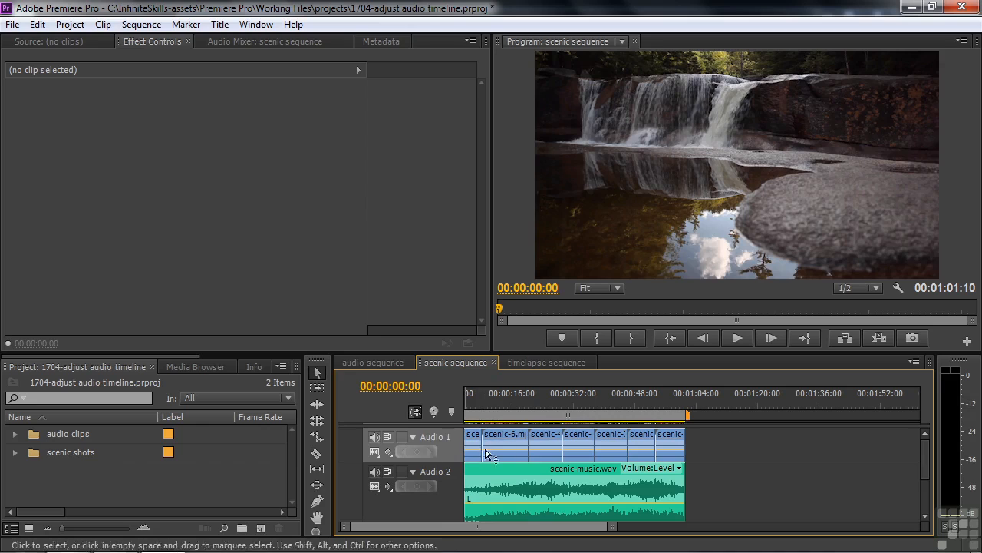
mouse_move(450, 459)
mouse_down()
mouse_move(447, 480)
mouse_move(443, 461)
mouse_up()
scroll(422, 486, down, 2)
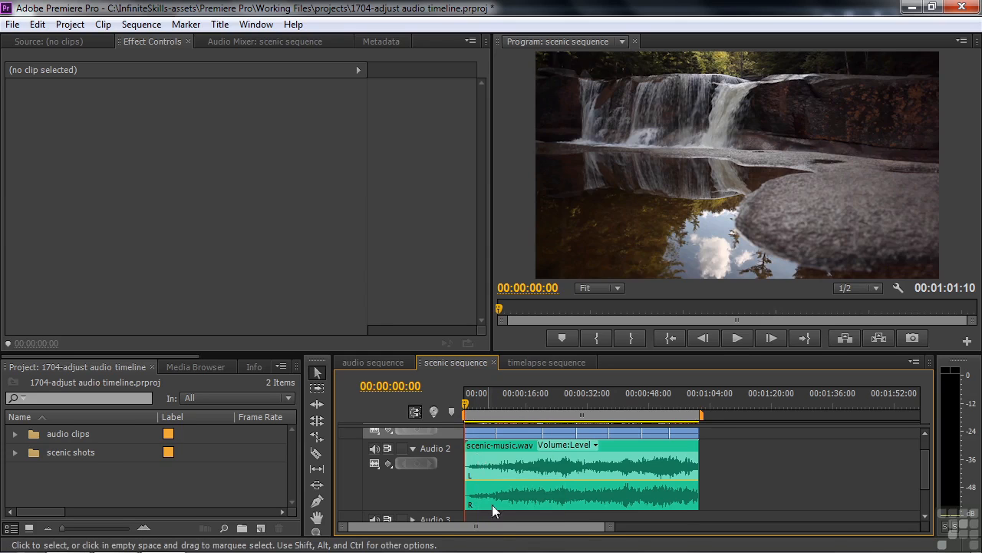
- Play the scenic sequence from its start to 00:00:04:22 and add a volume keyframe to scenic-music.wav there
key(space)
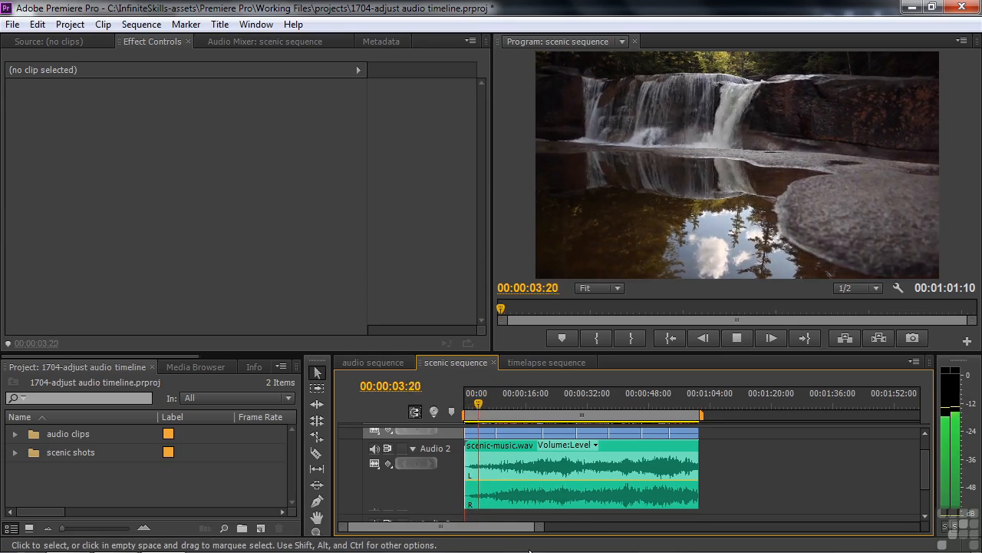
key(space)
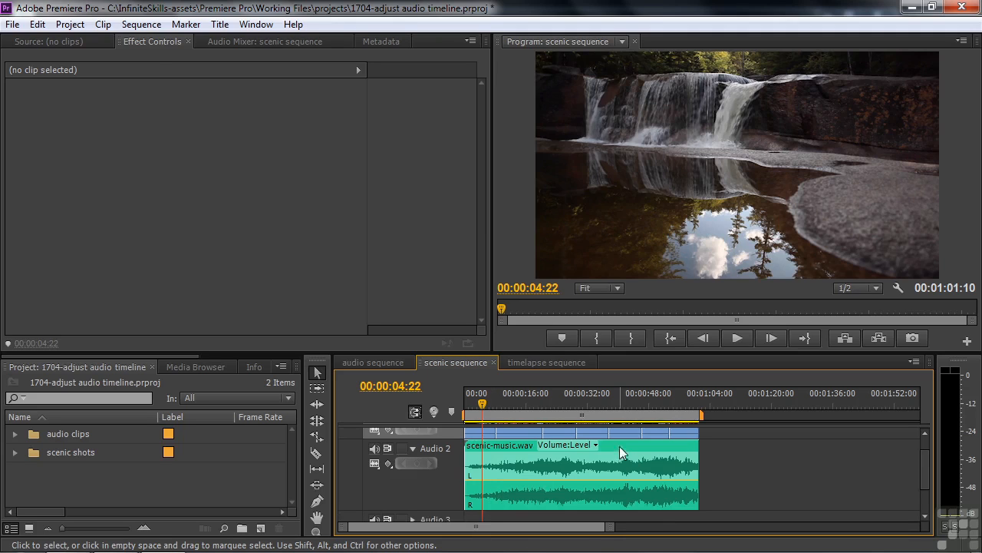
click(480, 469)
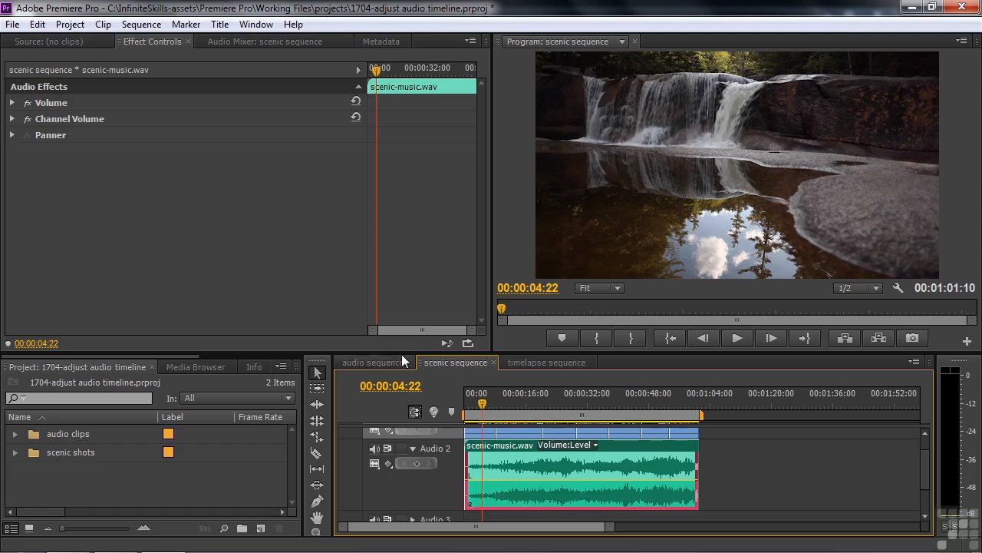
click(12, 104)
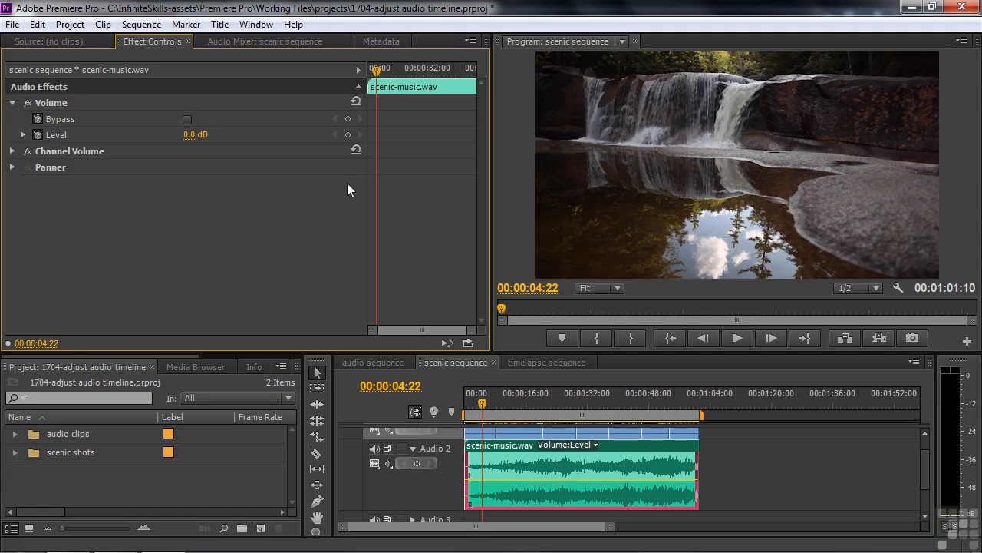
click(418, 463)
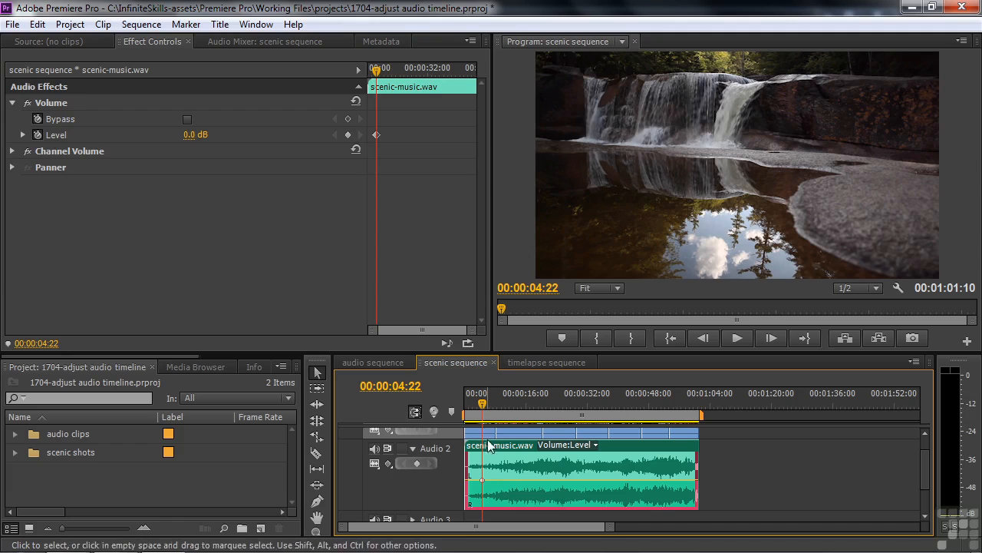
- Add a volume keyframe to scenic-music.wav at 00:00:02:18, move it down to the clip's start as a fade-in, and play the opening
click(475, 409)
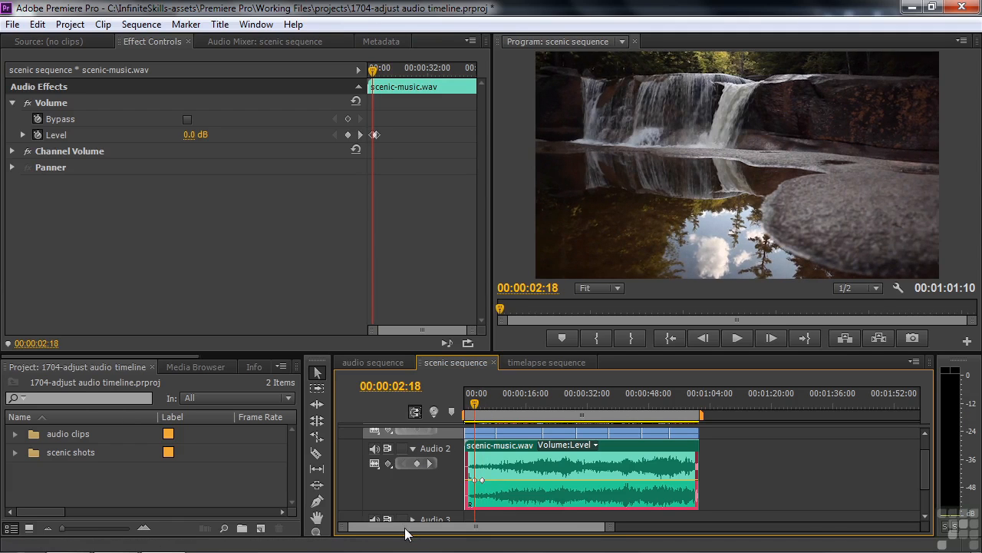
drag(476, 483, 468, 503)
click(465, 404)
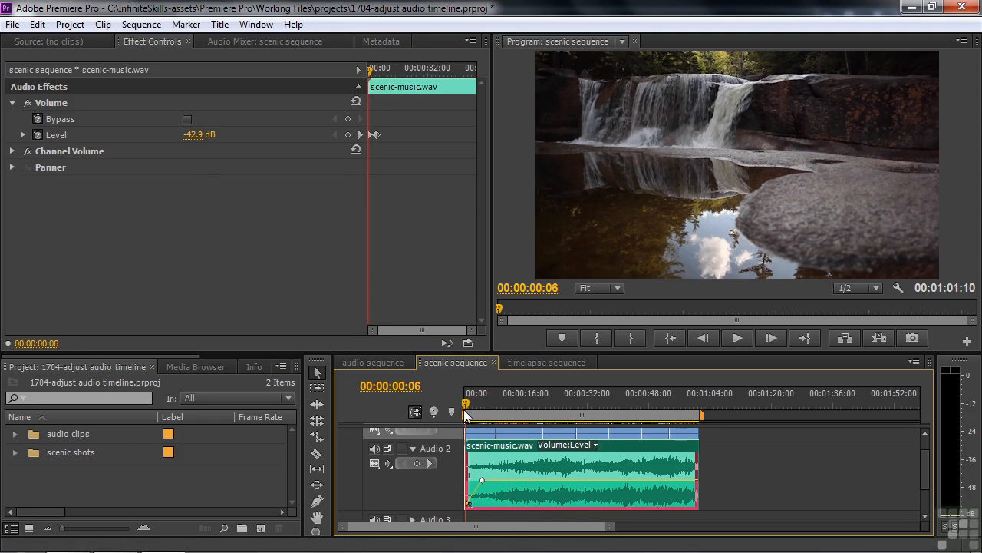
key(space)
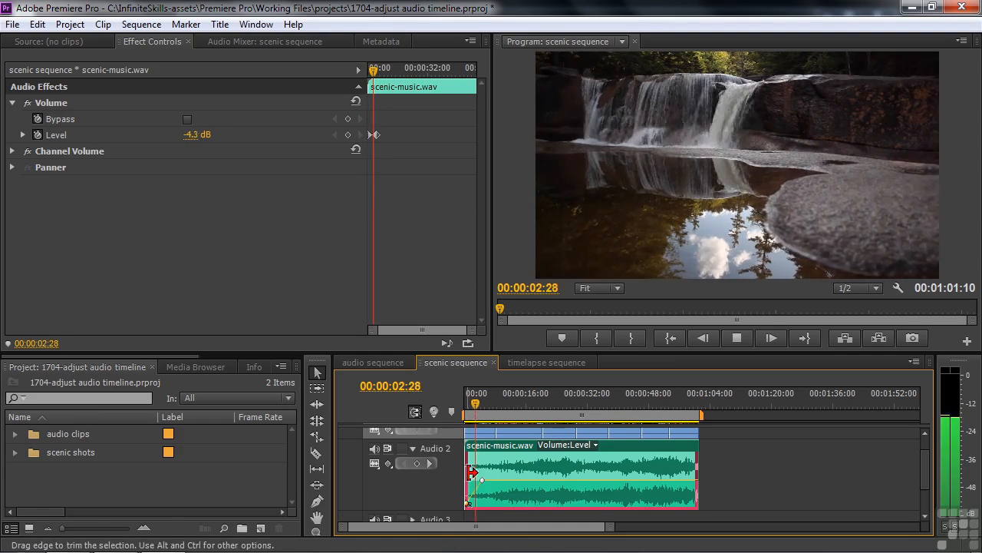
key(space)
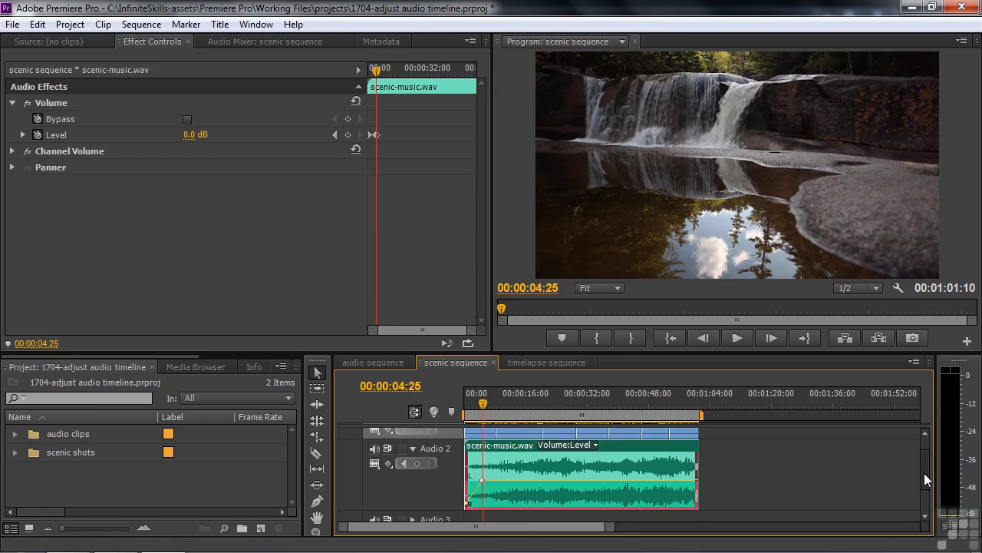
- Increase the height of the Audio 1 track to show the left and right channels of the scenic clips
drag(925, 473, 922, 444)
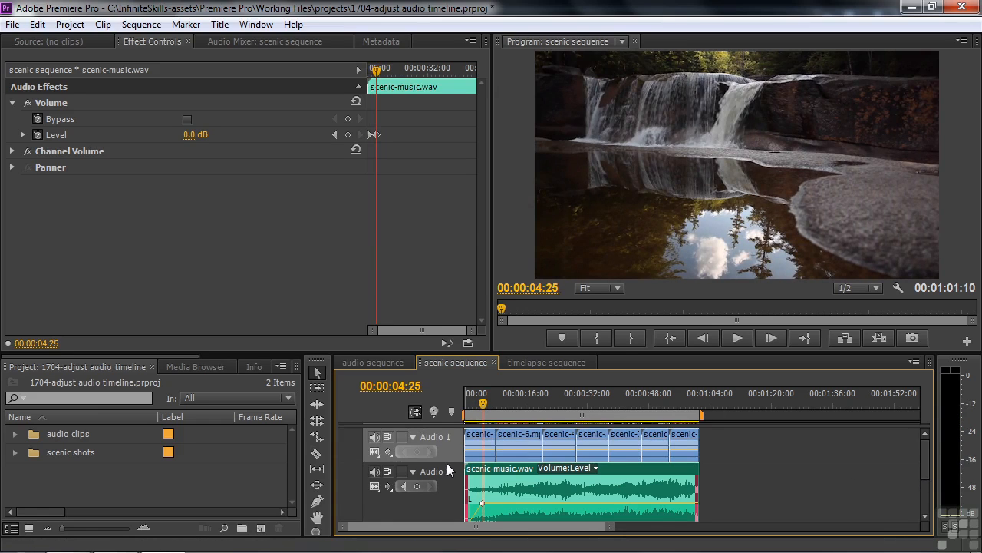
drag(445, 459, 445, 486)
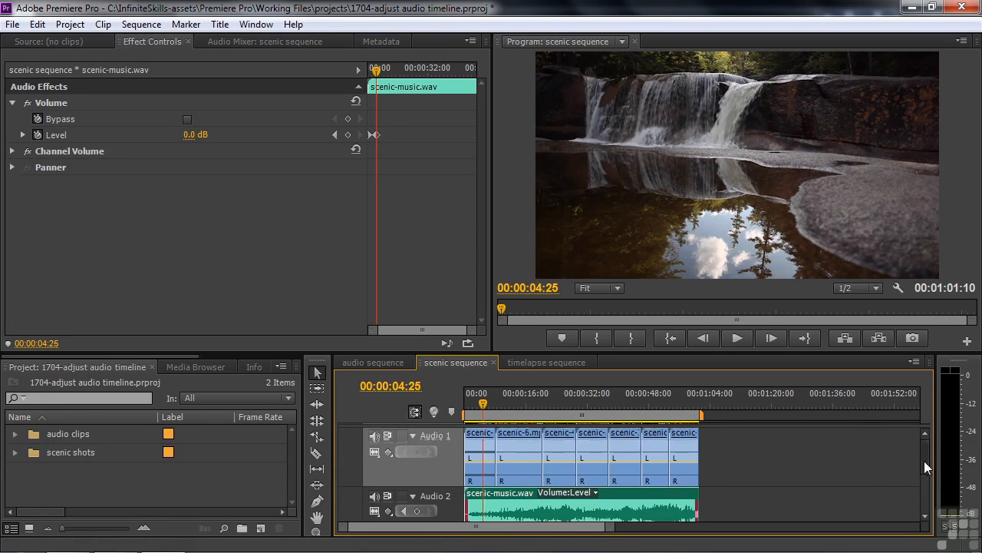
scroll(924, 461, down, 1)
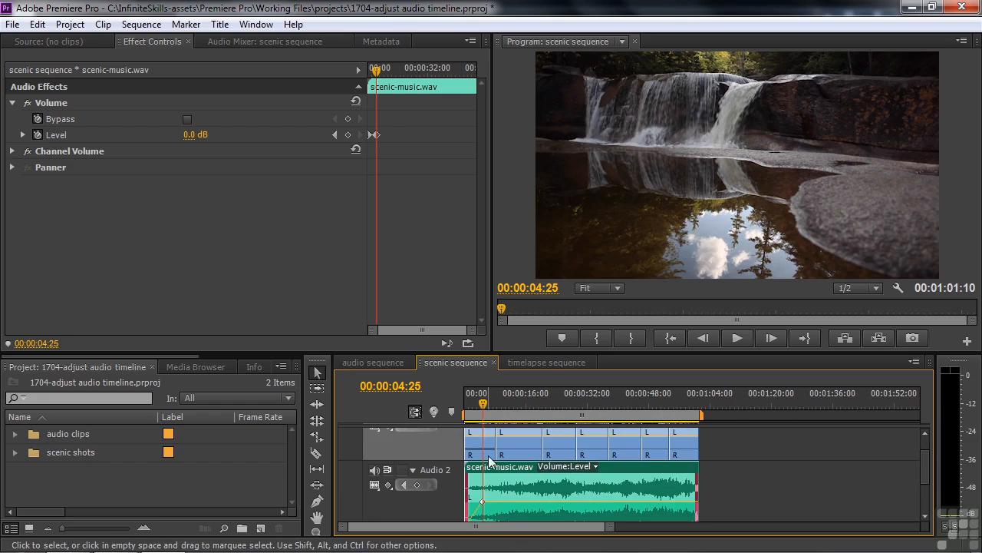
drag(923, 475, 923, 464)
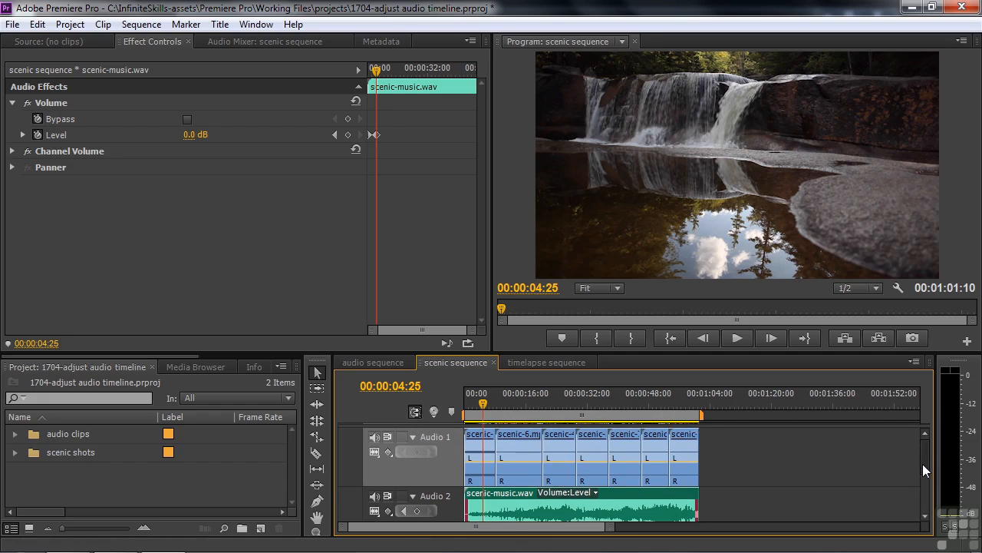
- Add volume keyframes to scenic-3.mp4 at 00:00:04:25 and 00:00:03:18, and move the earlier one down to the clip's start as a fade-in
click(484, 469)
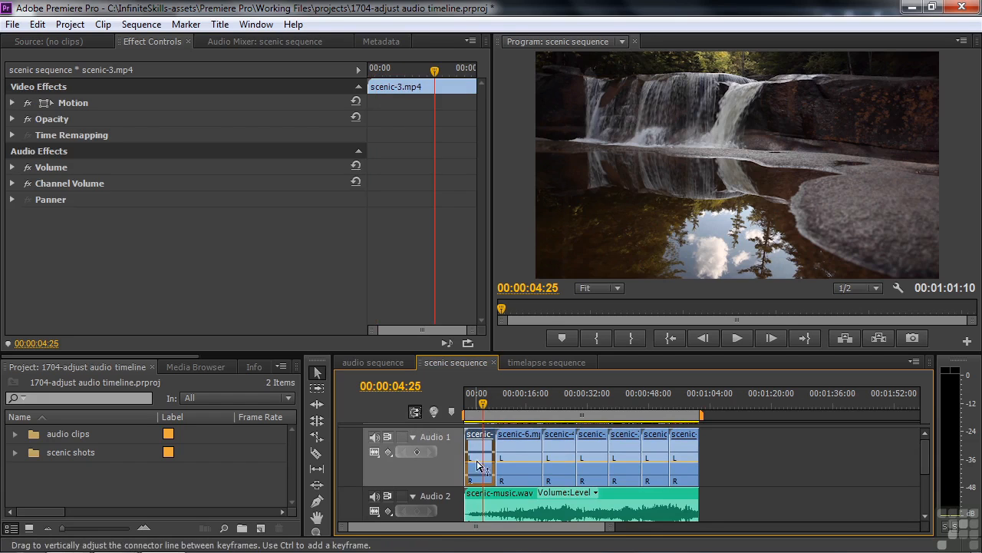
click(416, 453)
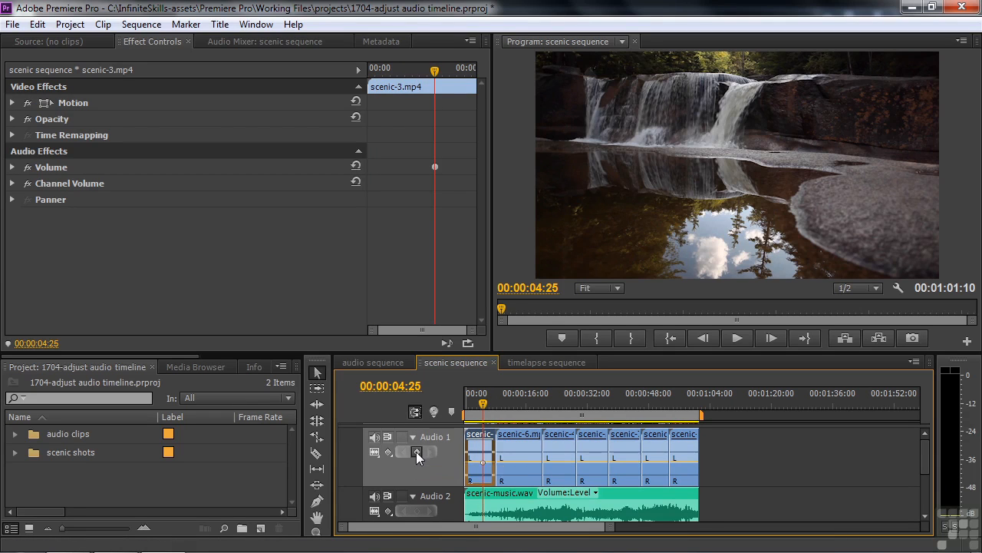
click(478, 402)
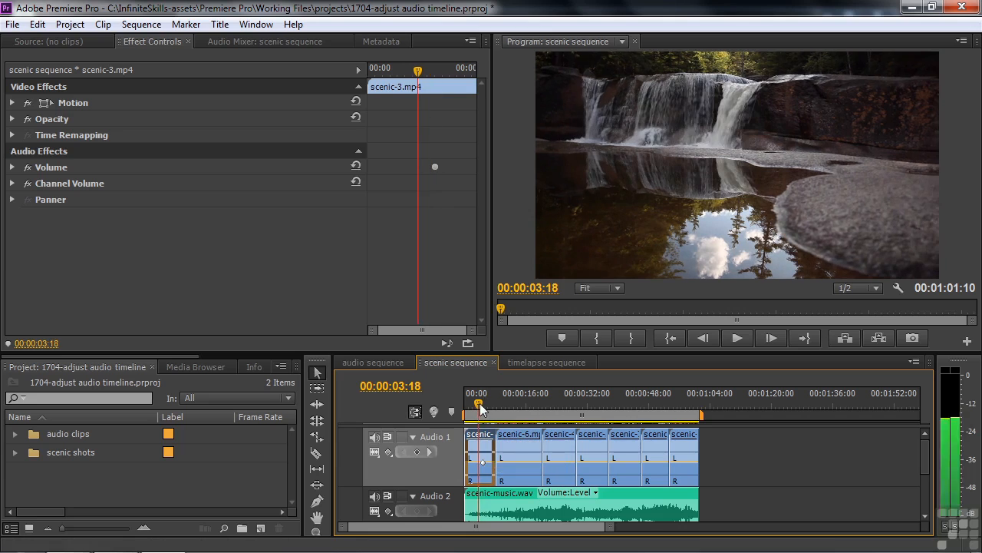
click(417, 453)
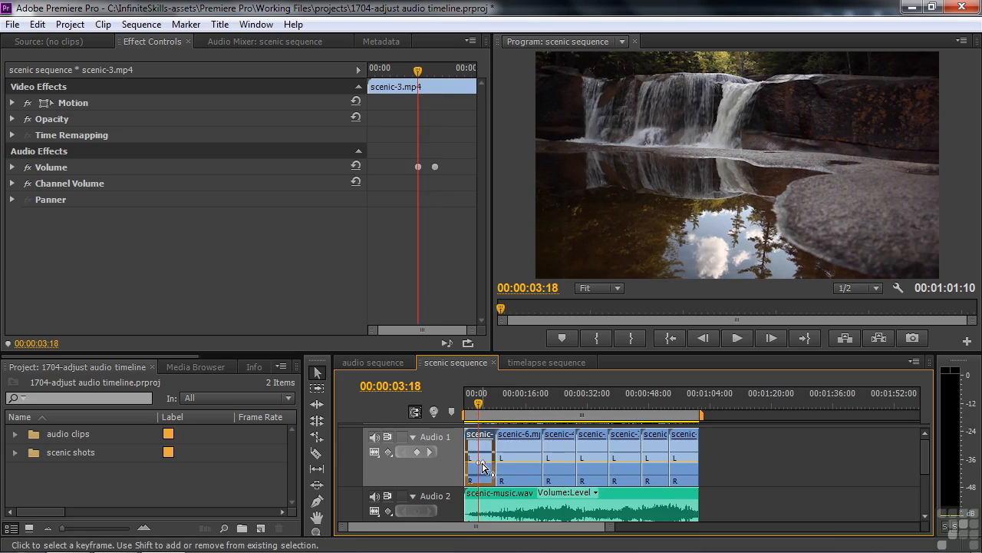
drag(480, 465, 467, 508)
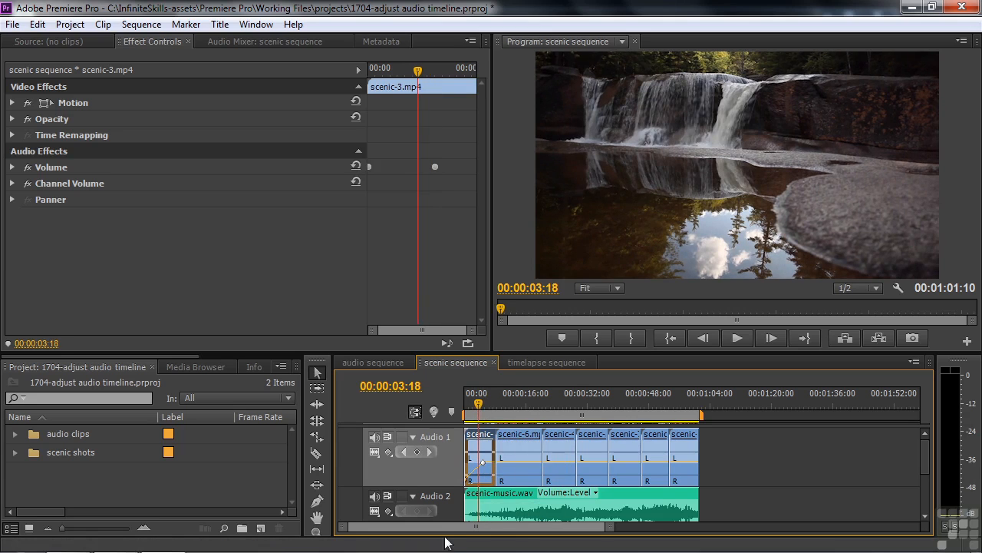
- Play the opening of the scenic sequence to check the combined fade-in of scenic-3.mp4 and the music
click(465, 407)
key(space)
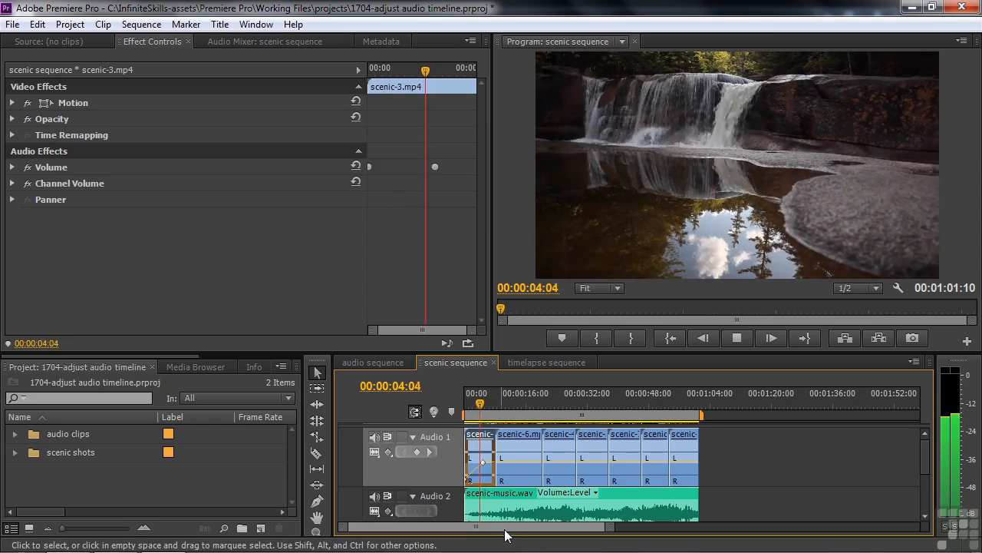
key(space)
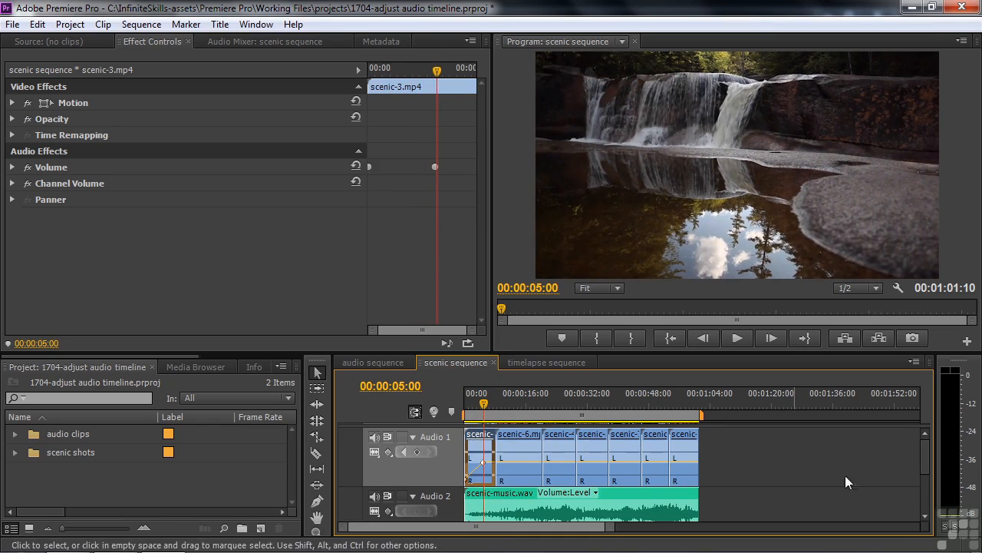
drag(928, 458, 931, 472)
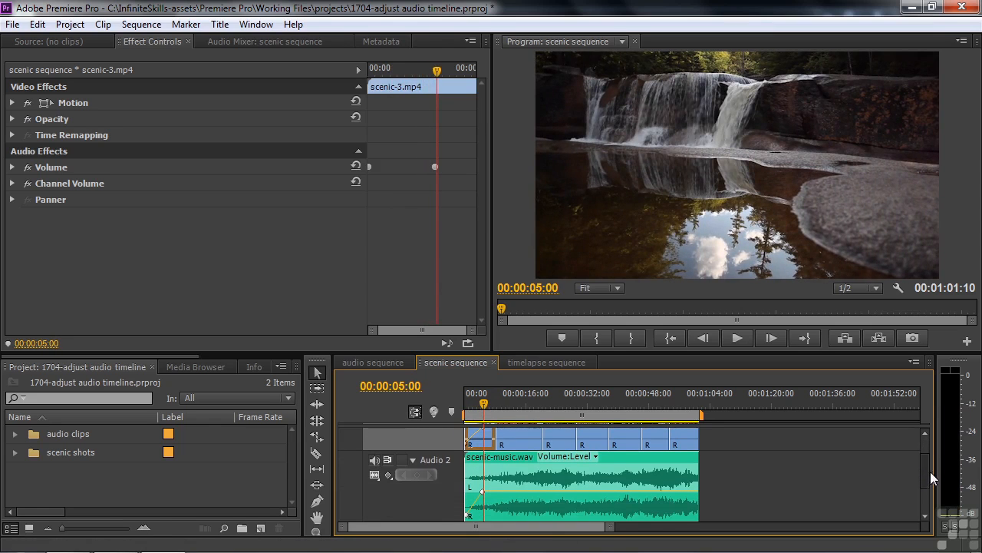
- Add volume keyframes to scenic-music.wav at 00:00:54:16 and 00:00:56:16, and move the later one down to the clip's end as a fade-out
drag(670, 408, 674, 407)
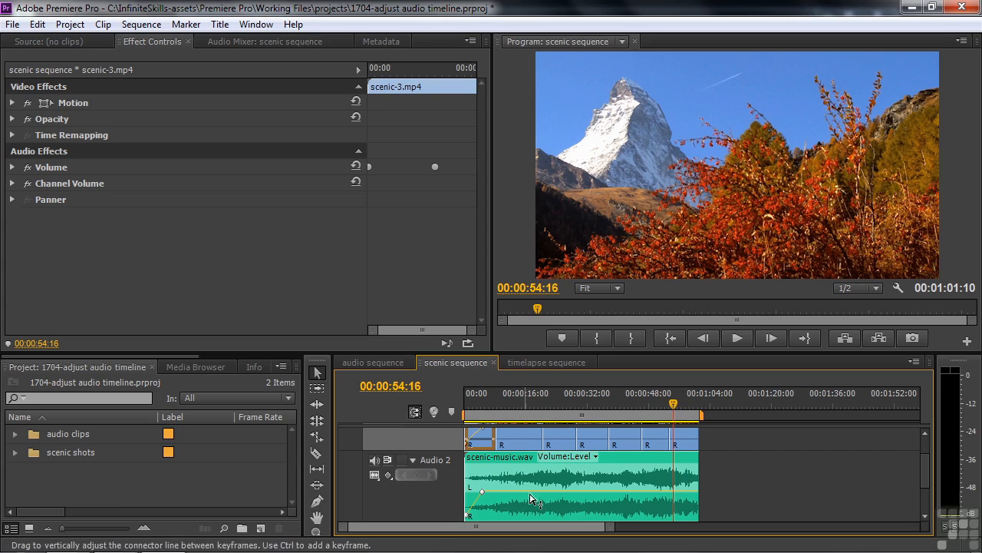
click(643, 487)
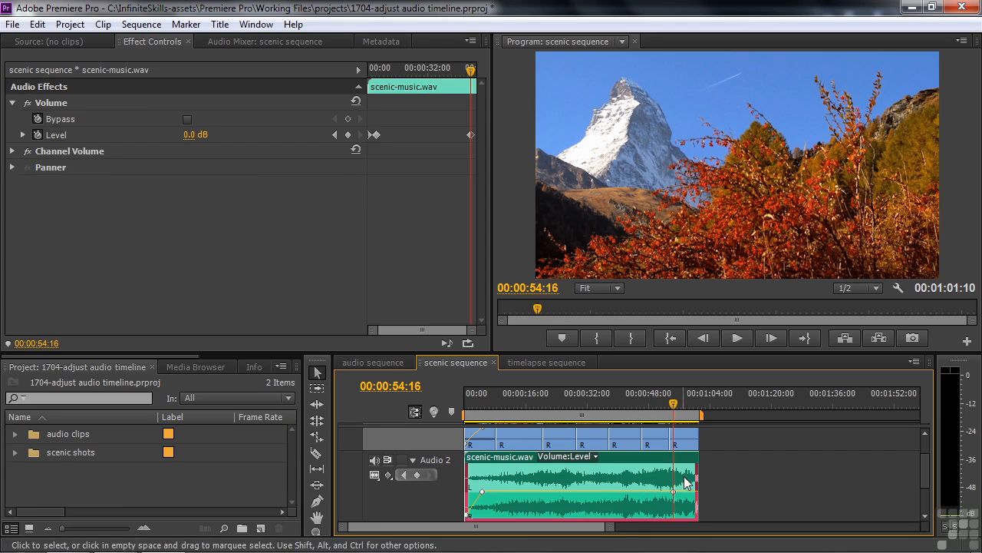
click(683, 408)
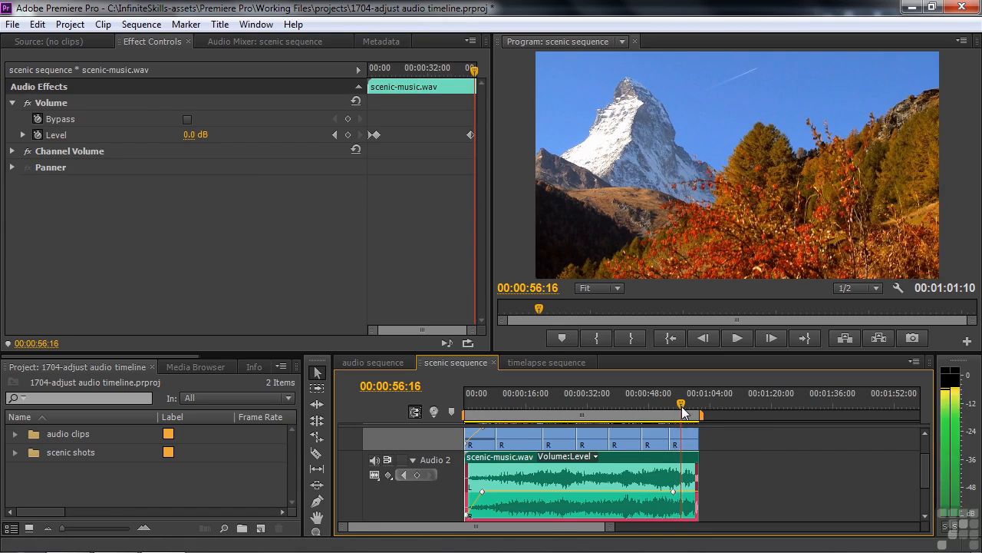
click(418, 475)
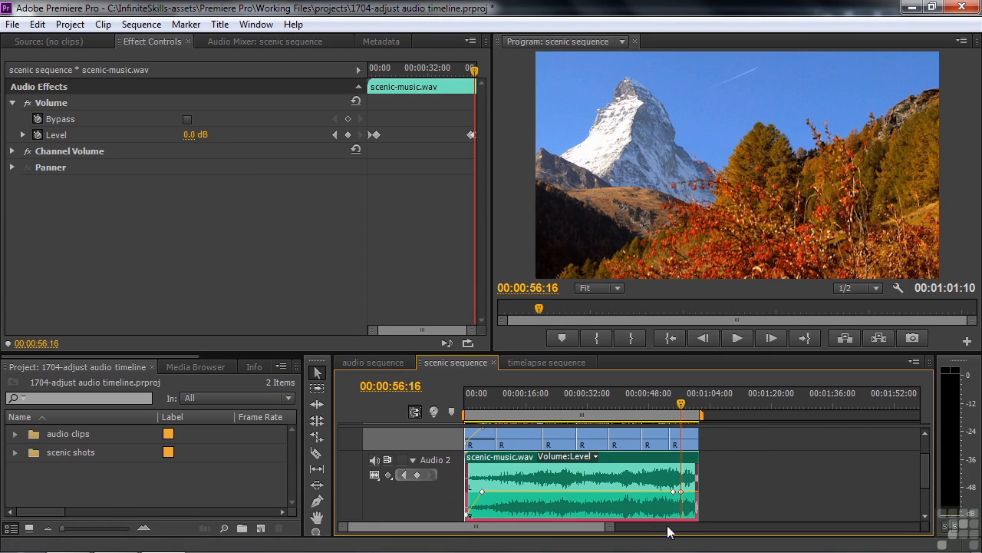
drag(680, 492, 683, 517)
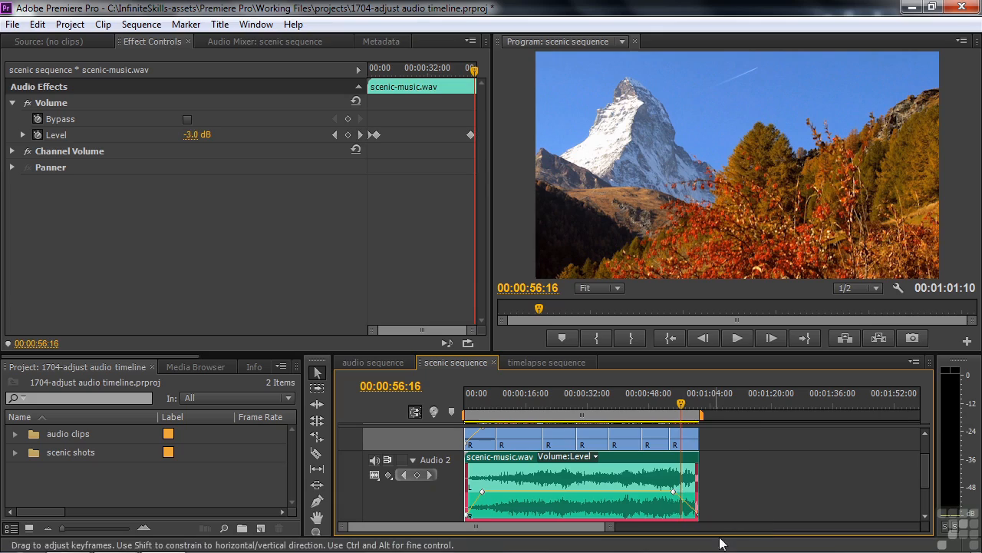
- Play the ending of the scenic sequence from about 00:00:54 to check the music's fade-out
click(674, 408)
key(space)
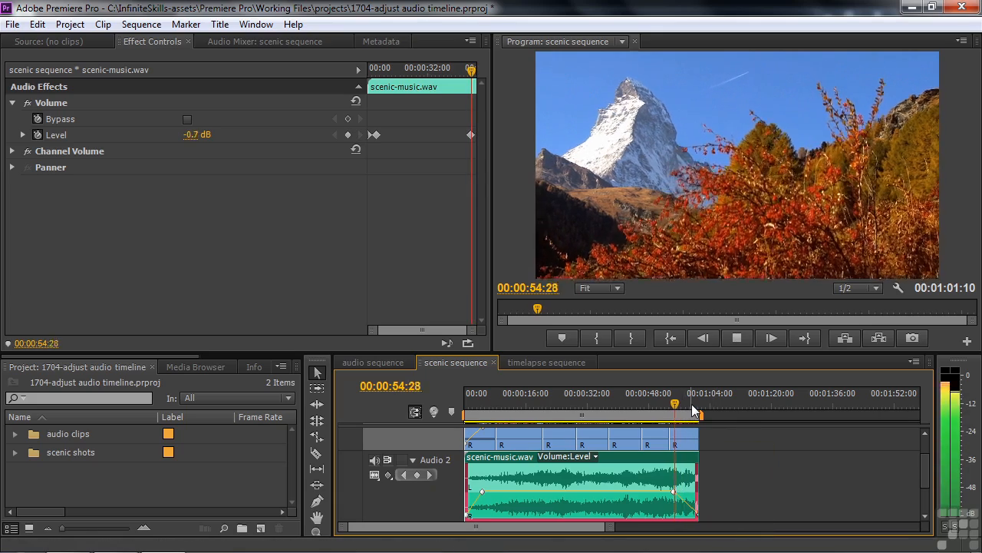
click(405, 471)
click(428, 475)
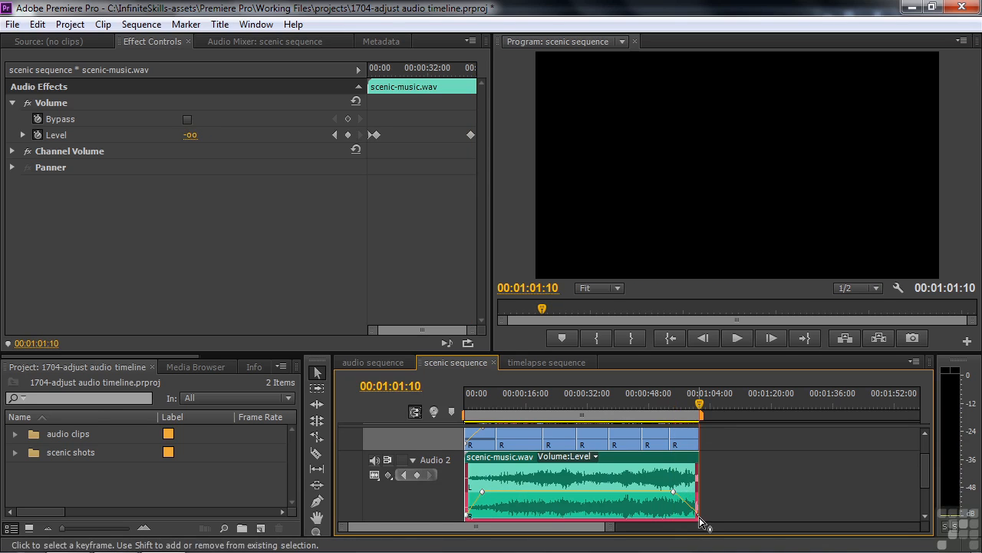
- Move the music's final volume keyframe earlier to about 00:00:58 for a shorter fade-out, and play the ending
drag(699, 515, 695, 514)
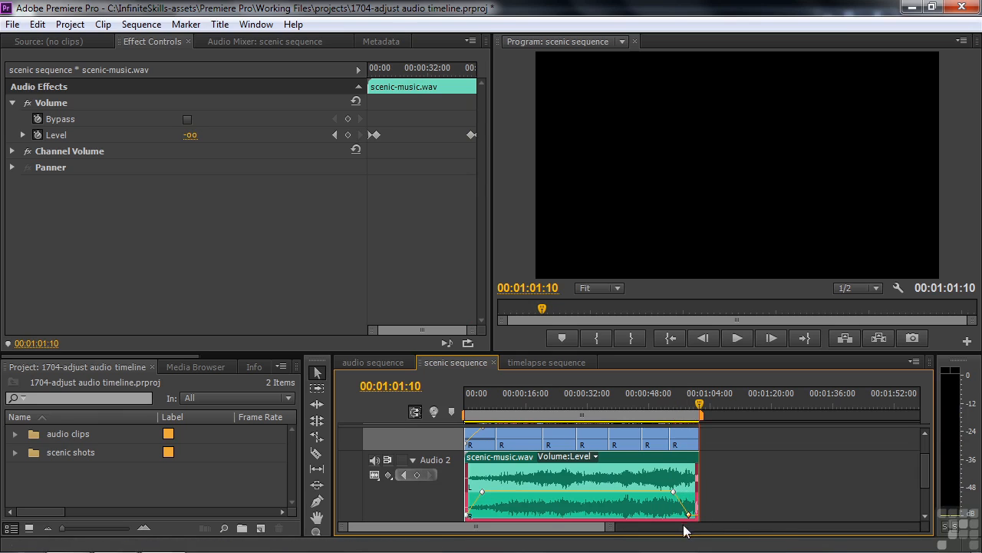
drag(702, 406, 683, 417)
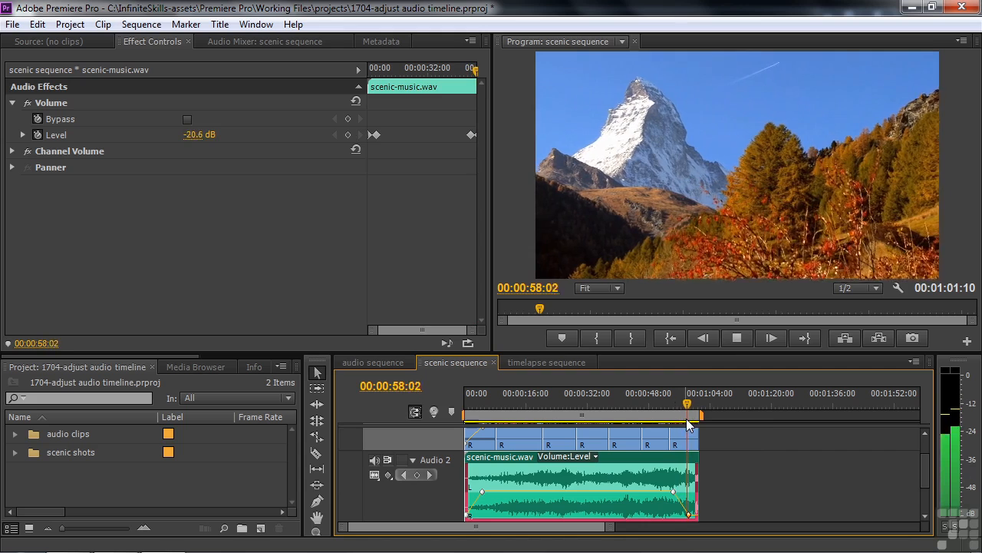
key(space)
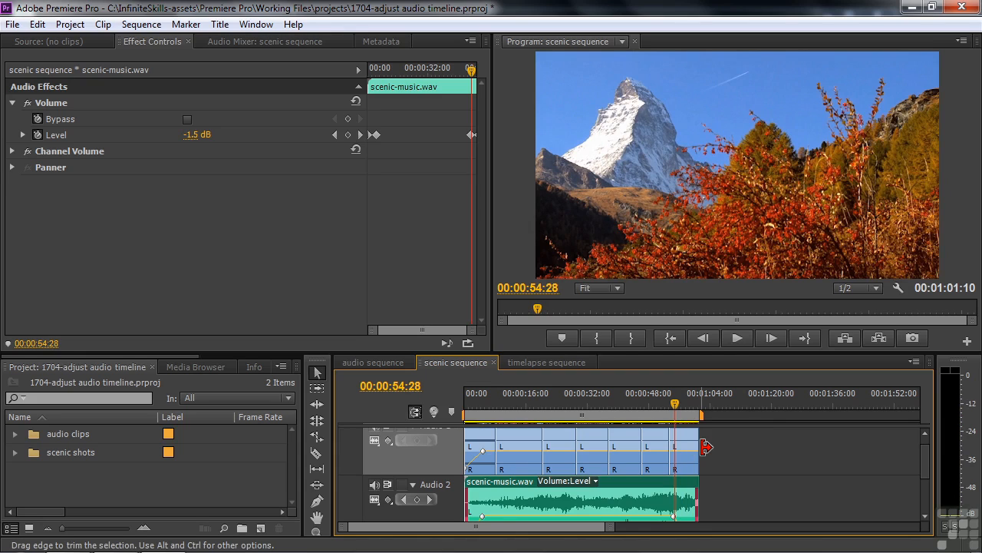
- Undo all the clip volume keyframes made on scenic-music.wav and scenic-3.mp4
drag(921, 462, 923, 472)
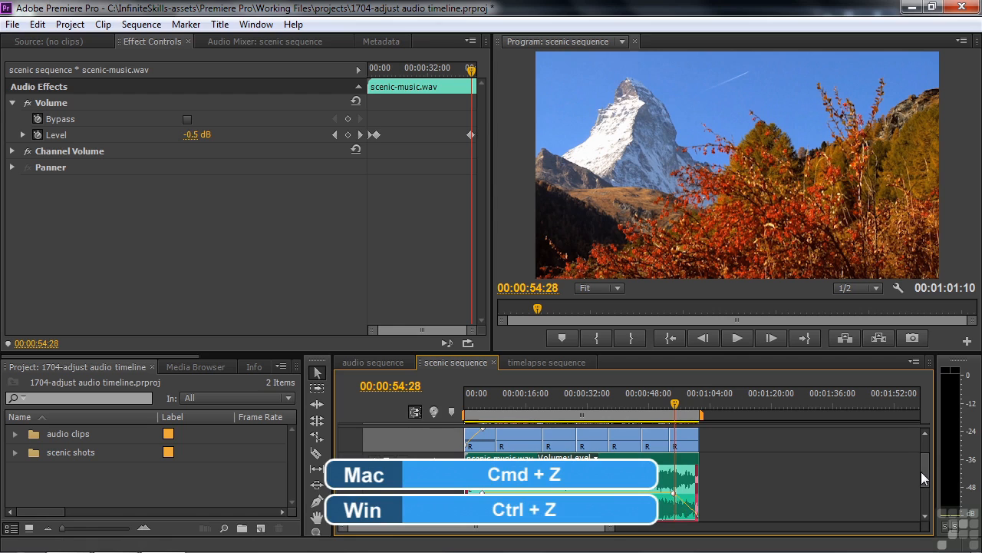
key(ctrl+z)
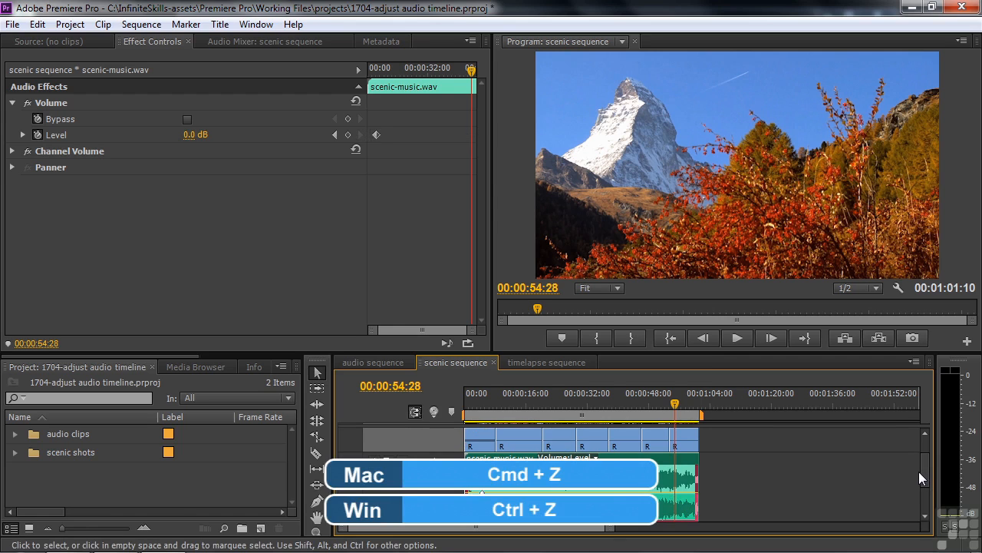
drag(924, 474, 925, 461)
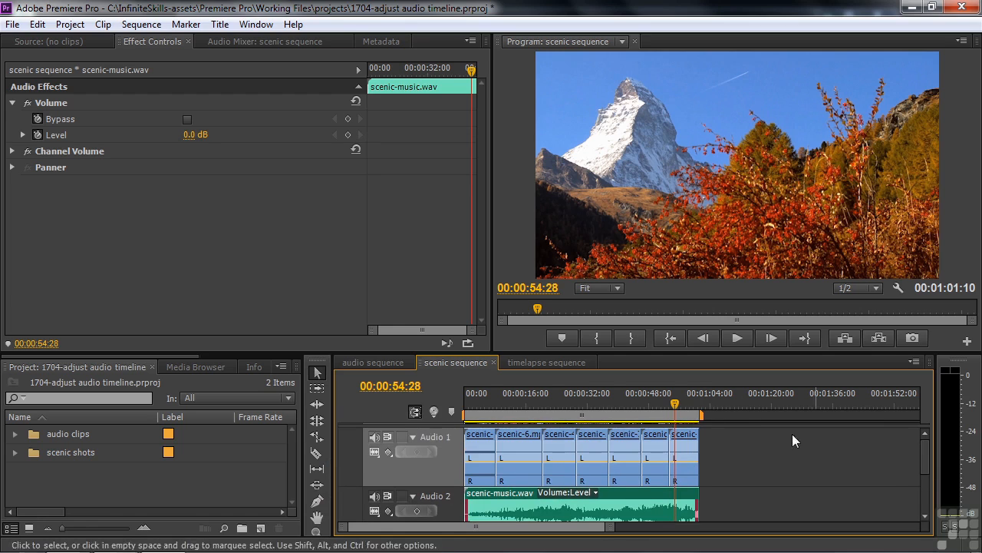
- Show track keyframes on Audio 1, and show the Audio Mixer's track volume faders with the effects and sends area collapsed
click(388, 453)
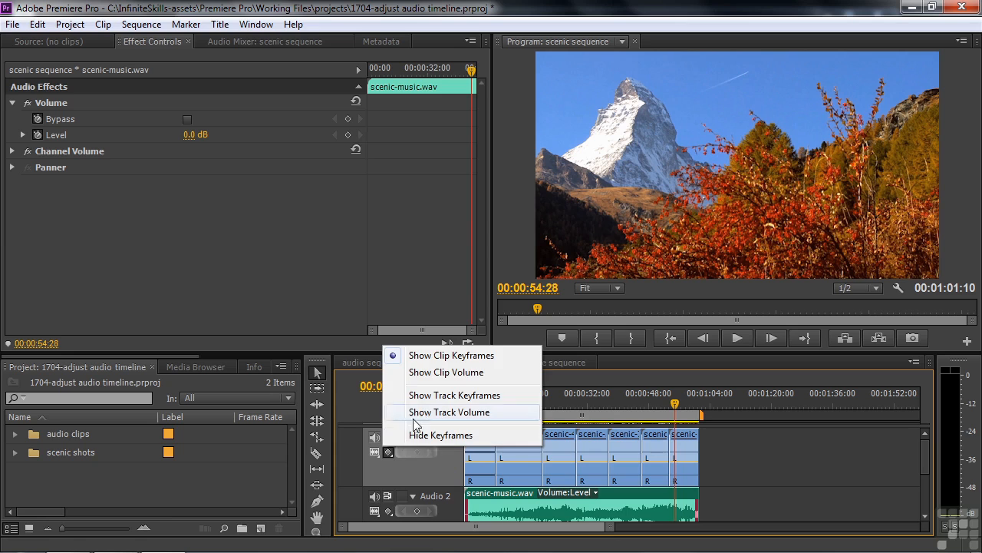
click(455, 396)
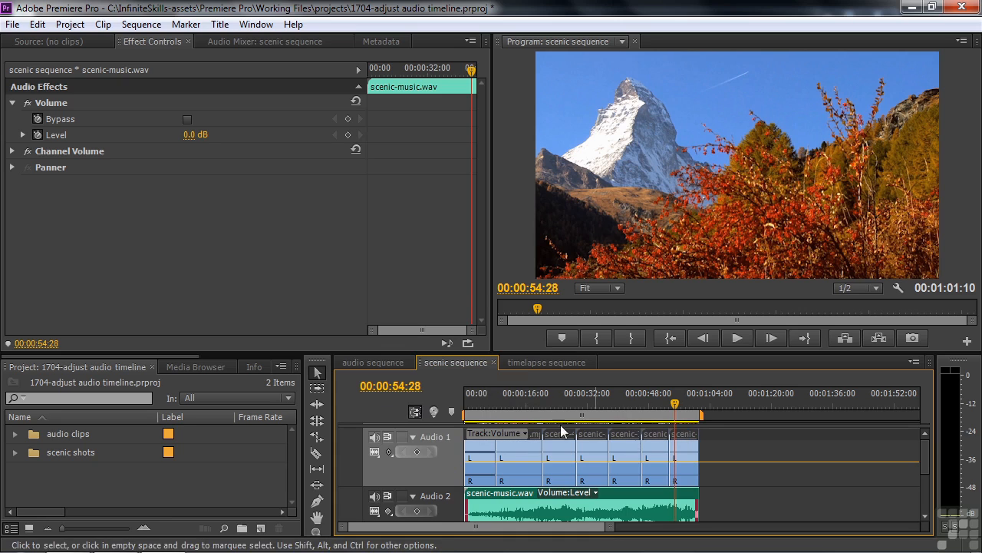
click(495, 434)
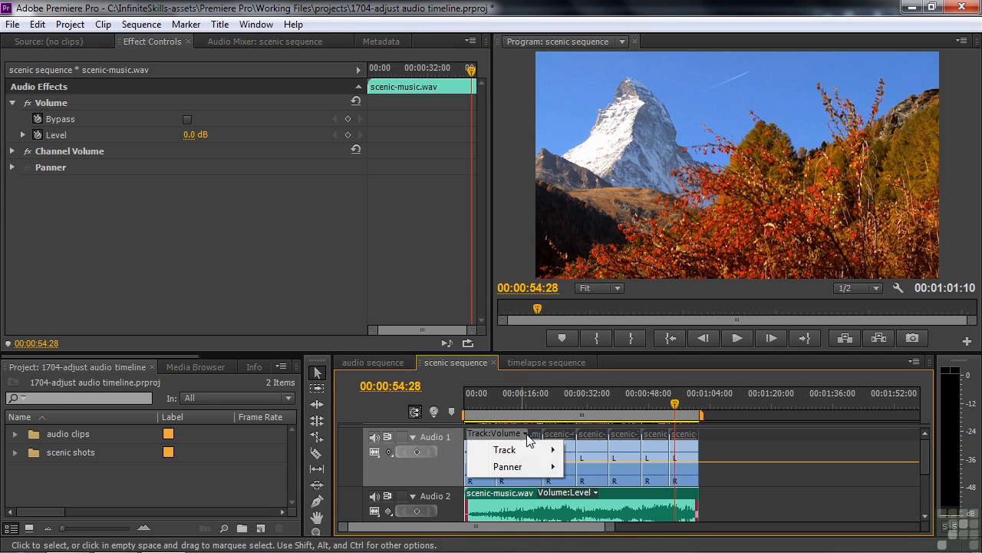
mouse_move(525, 450)
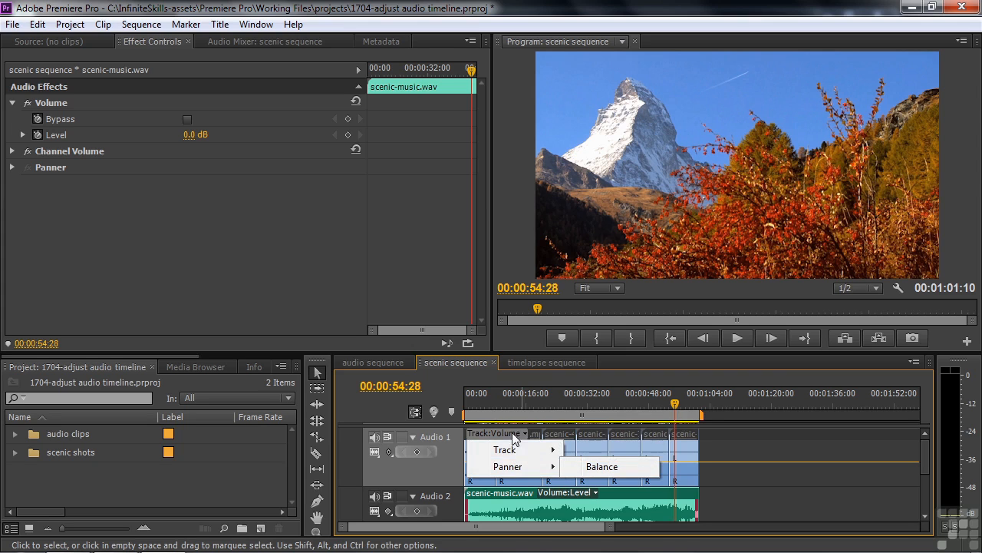
click(288, 44)
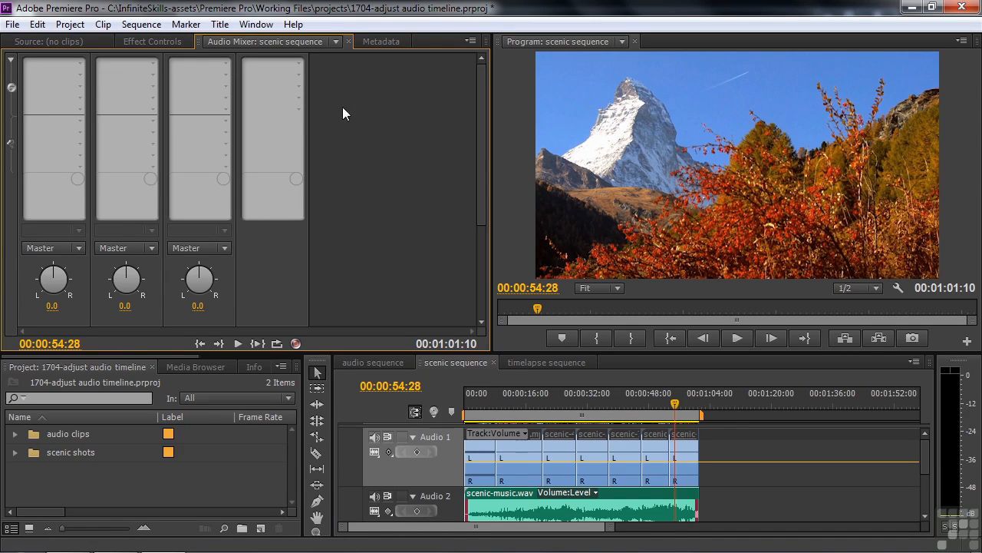
click(10, 60)
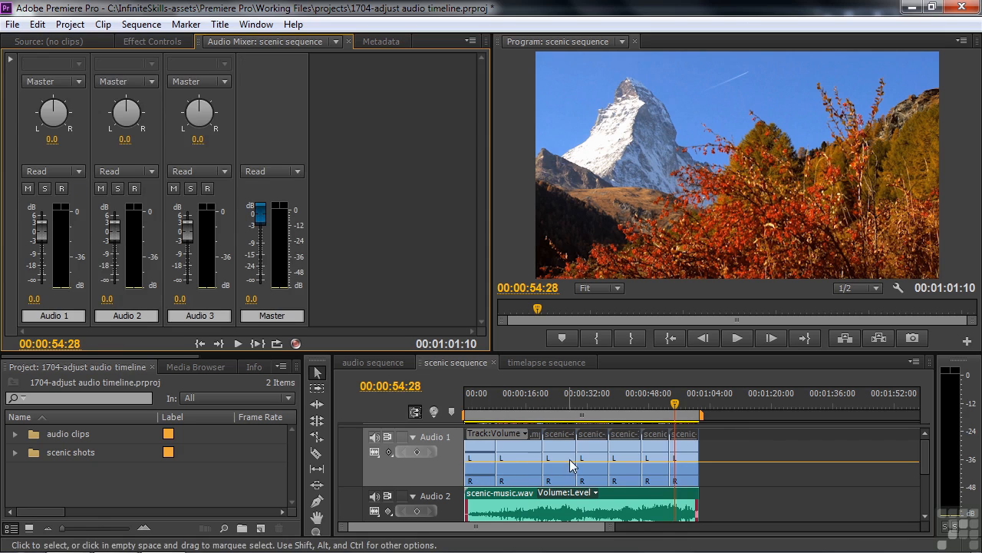
- Add track volume keyframes to Audio 1 at 00:00:04:24 and 00:00:02:24, and move the earlier one down to the track's start as a fade-in
drag(675, 404, 485, 432)
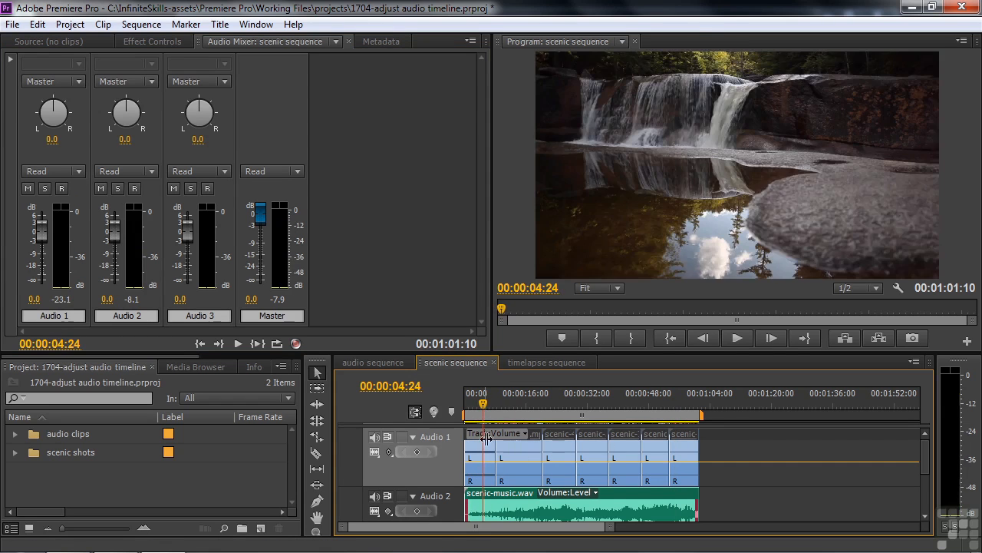
click(418, 452)
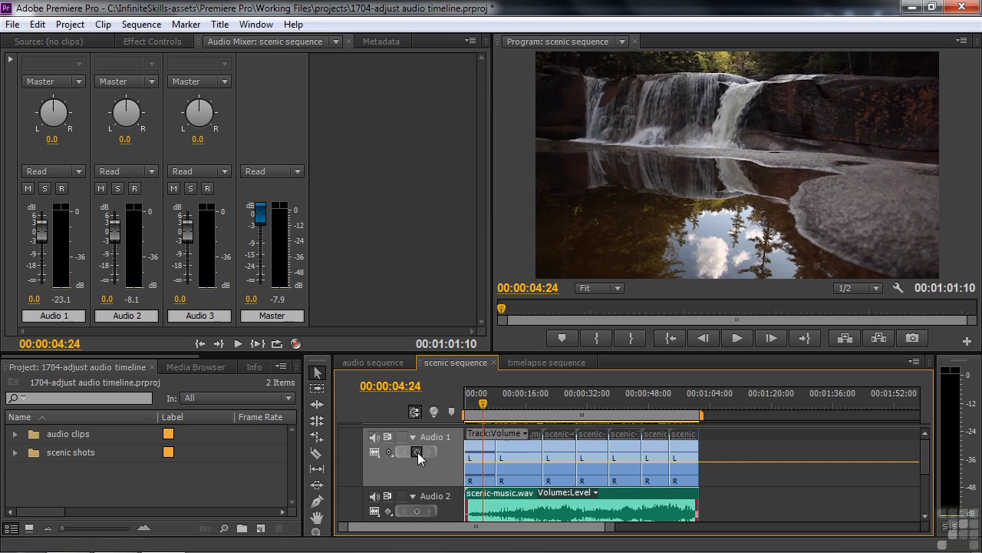
drag(486, 402, 477, 402)
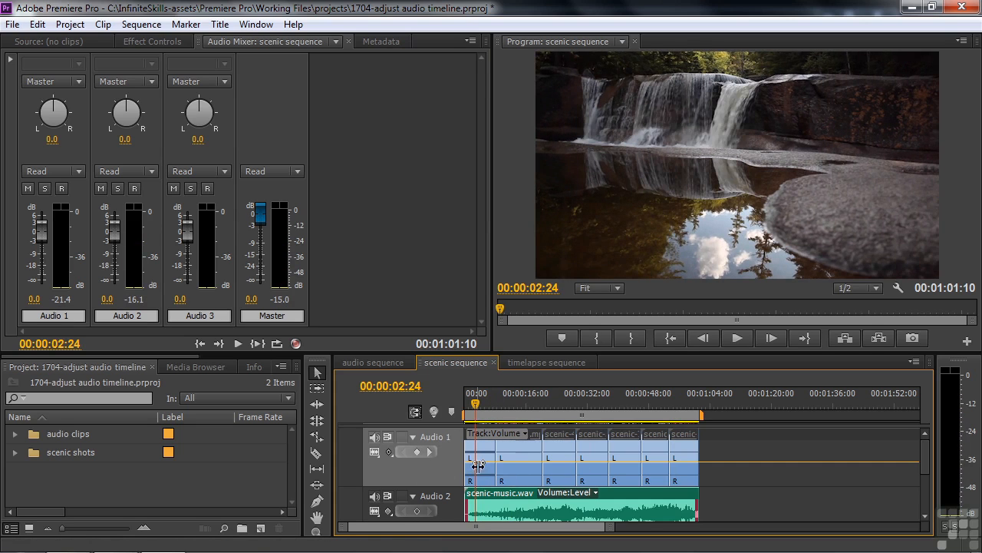
drag(467, 462, 468, 478)
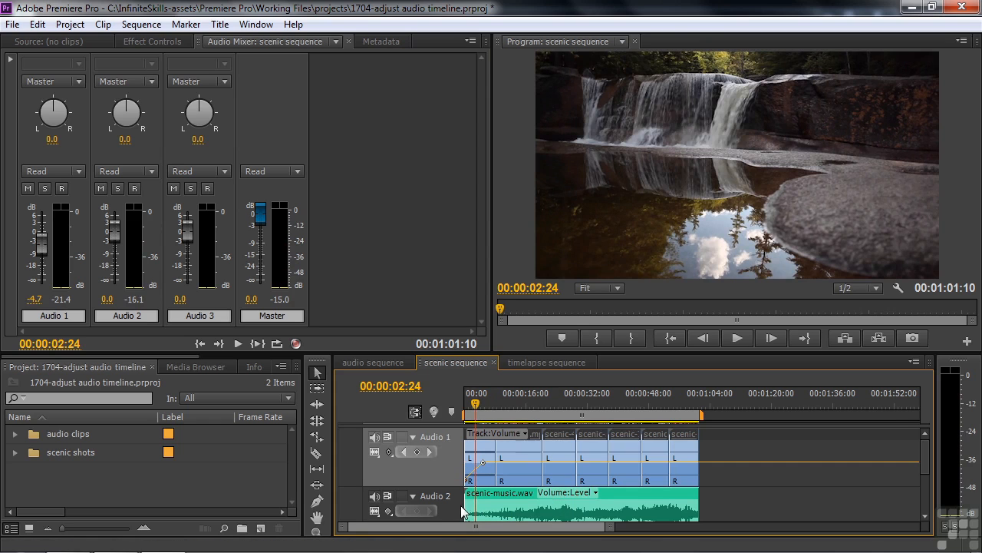
- Play the sequence from the start twice, watching the Audio 1 fader in the Audio Mixer follow the track's fade-in
drag(482, 397, 465, 404)
key(space)
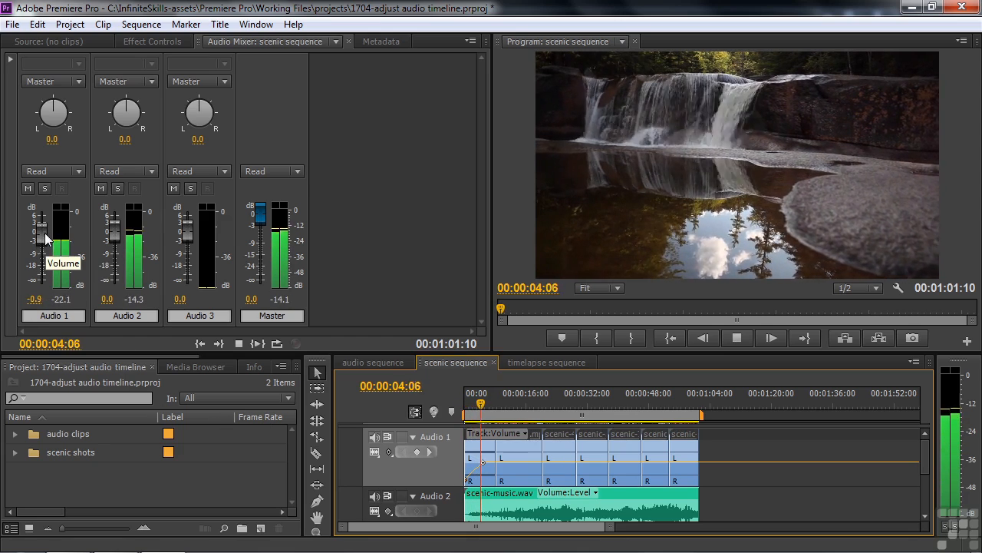
key(space)
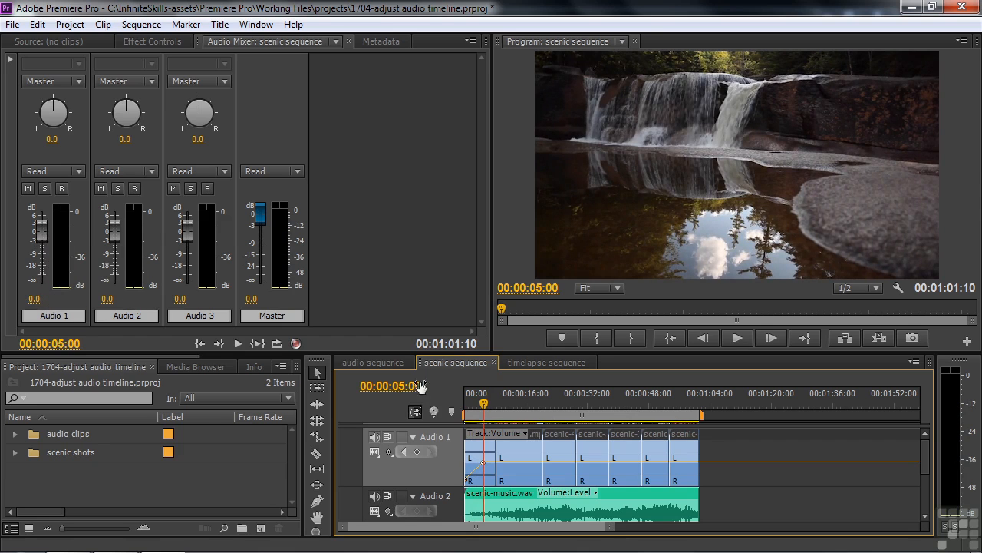
key(Home)
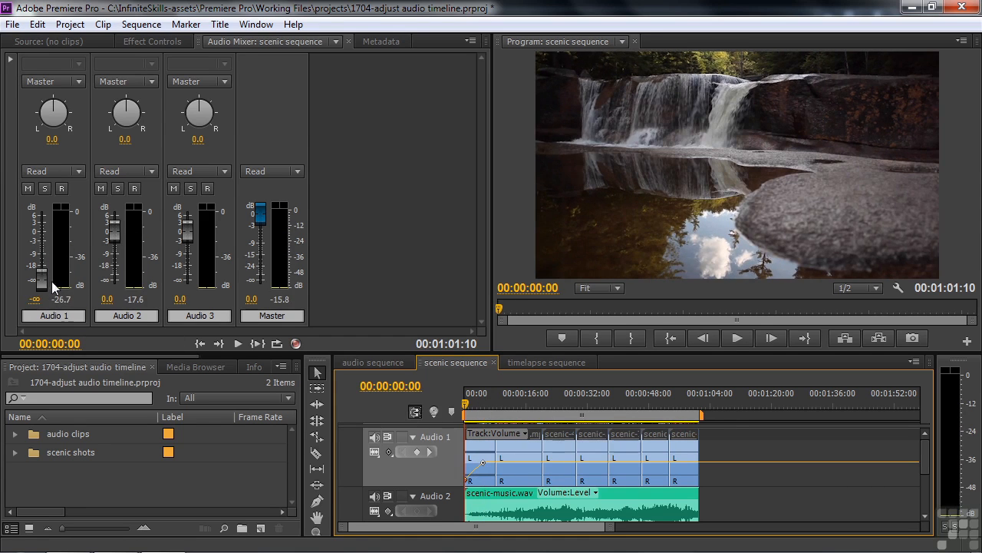
key(space)
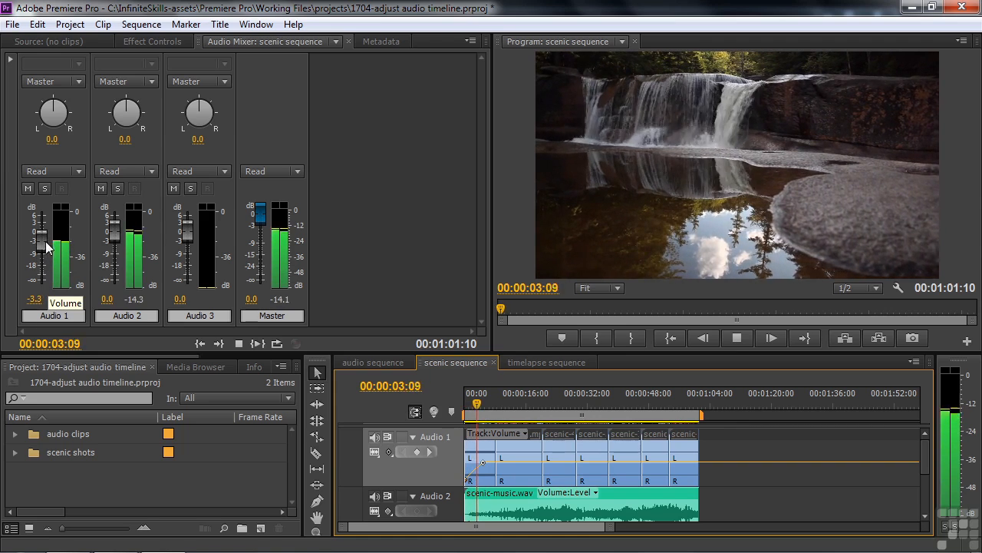
key(space)
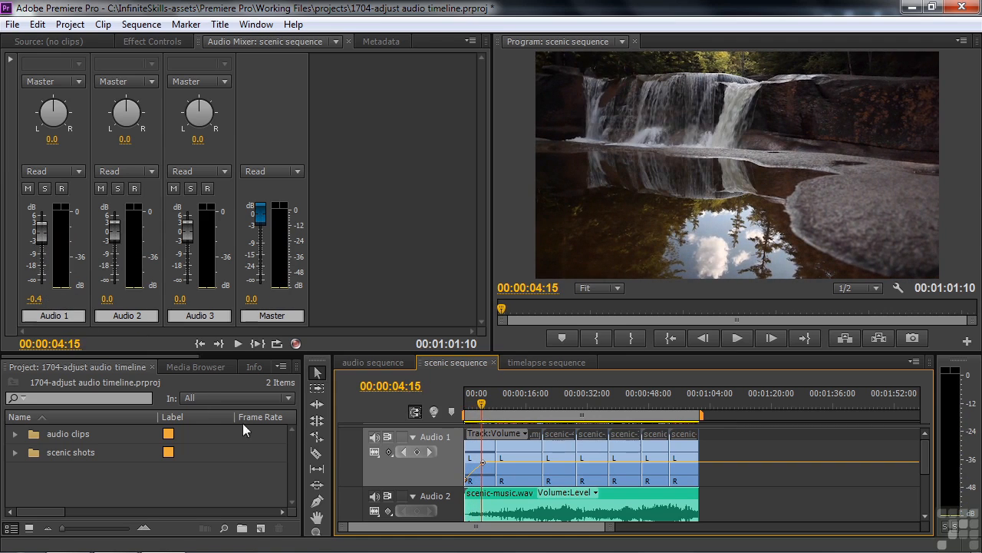
- Switch the Audio 2 music track to show track keyframes instead of clip keyframes
drag(924, 465, 925, 482)
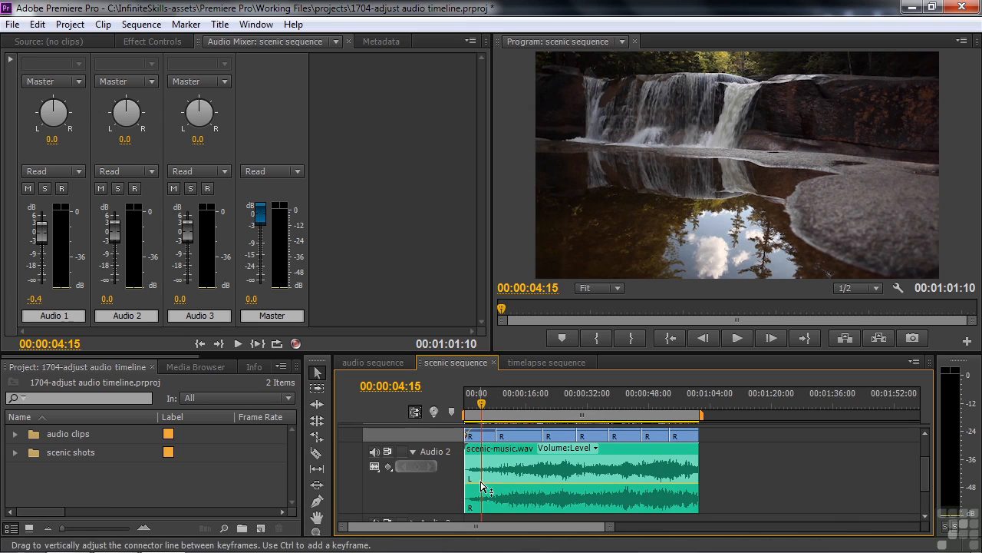
click(388, 467)
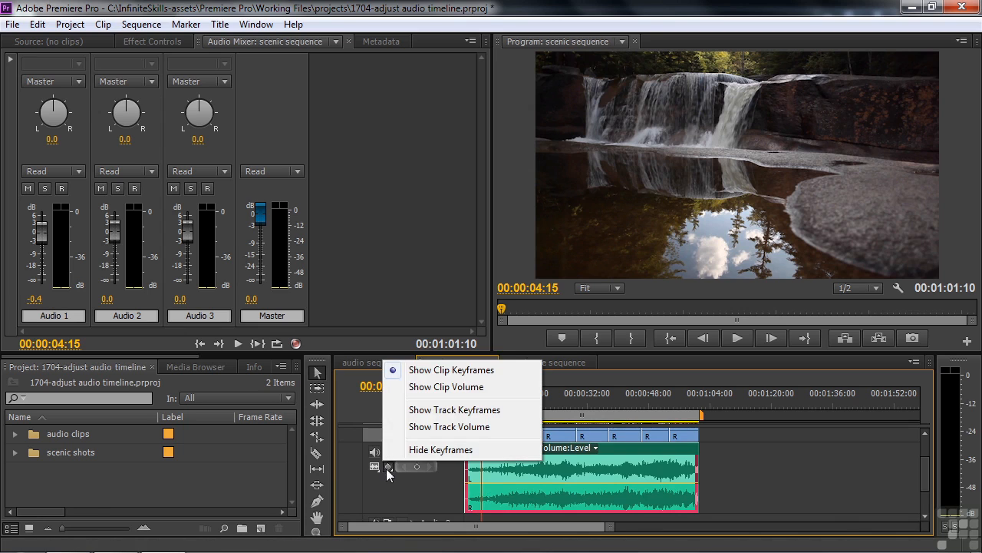
click(433, 411)
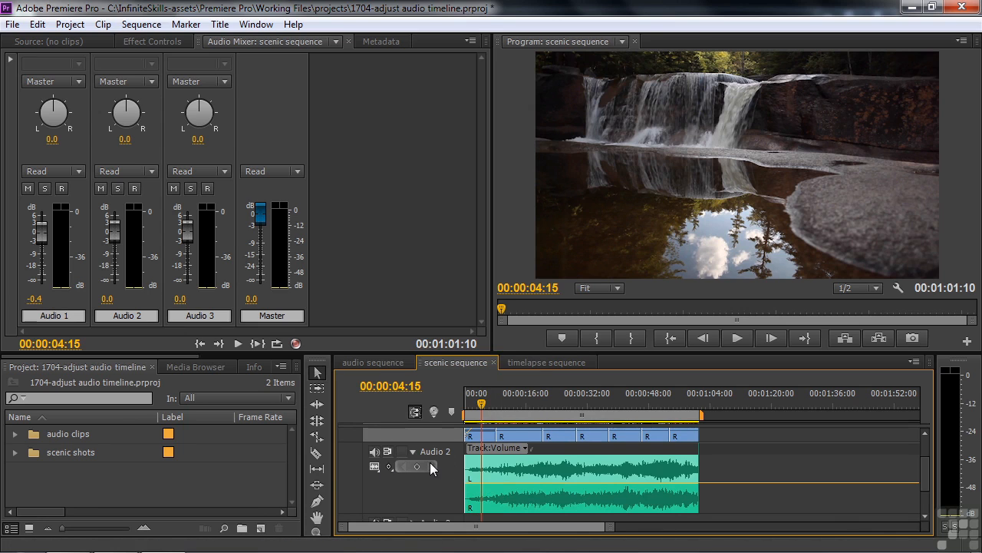
- Add track volume keyframes to Audio 2 at 00:00:04:15 and 00:00:03:00, and move the earlier one down to the track's start as a fade-in
drag(482, 405, 477, 405)
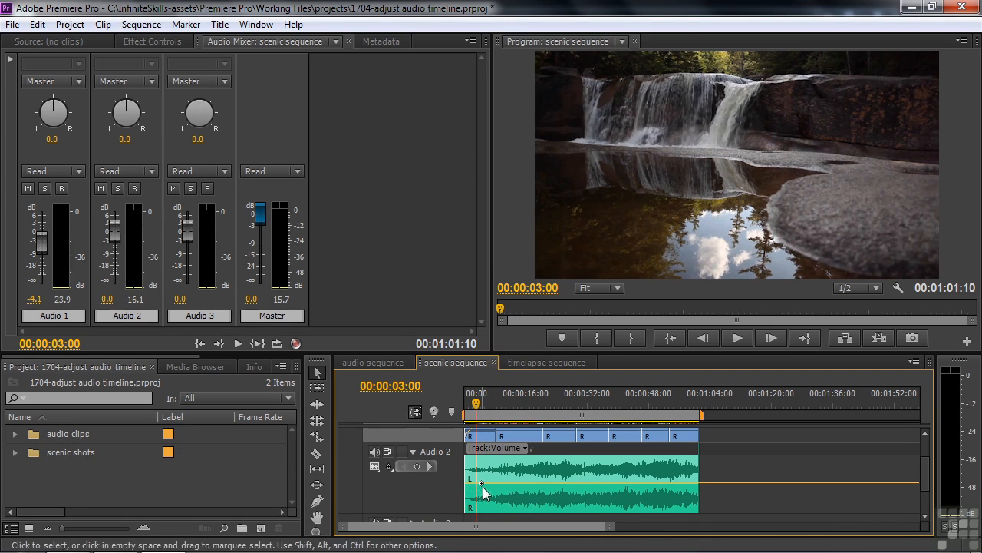
click(419, 466)
drag(474, 488, 465, 506)
- Play the sequence's opening from 00:00:00:00 to check the Audio 1 and Audio 2 faders against the track fade-ins
drag(478, 392, 465, 393)
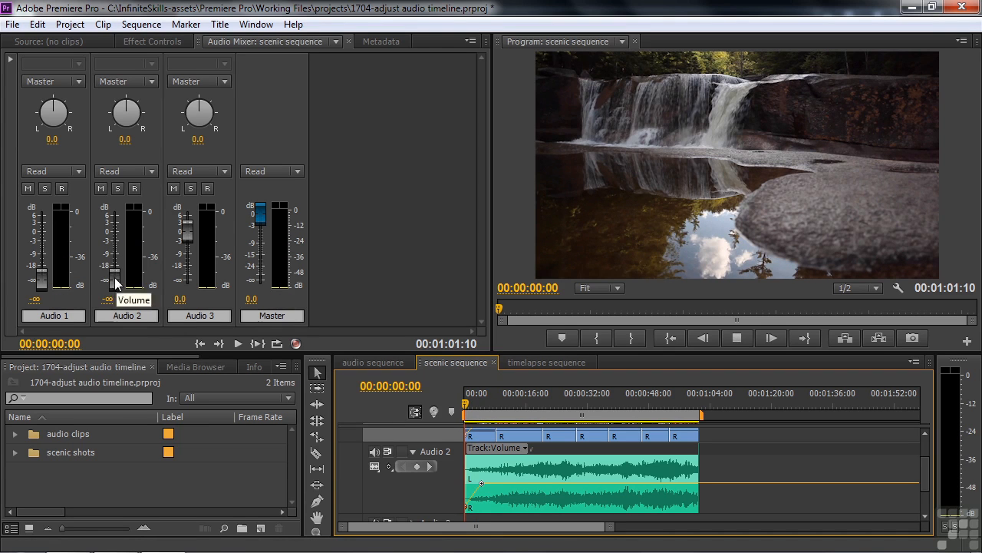
key(space)
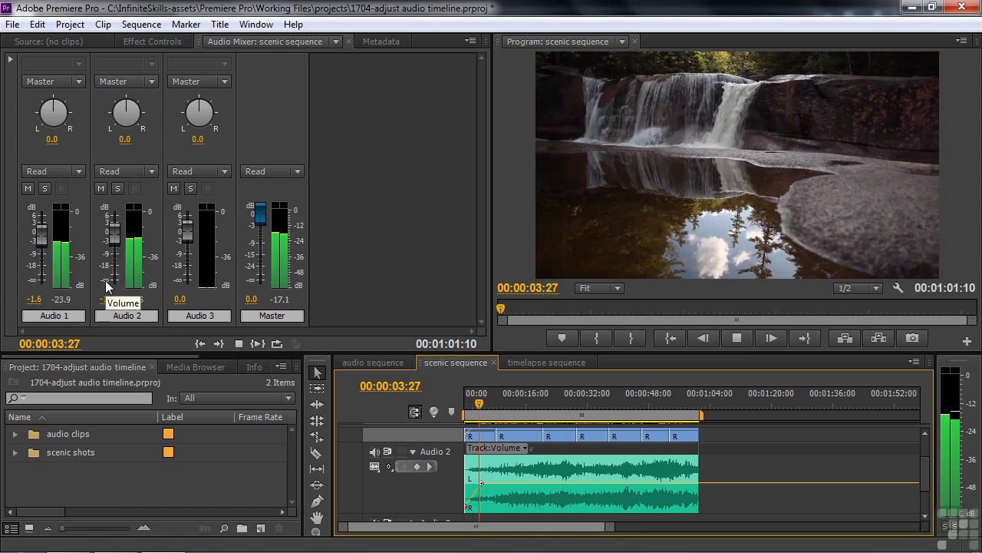
key(space)
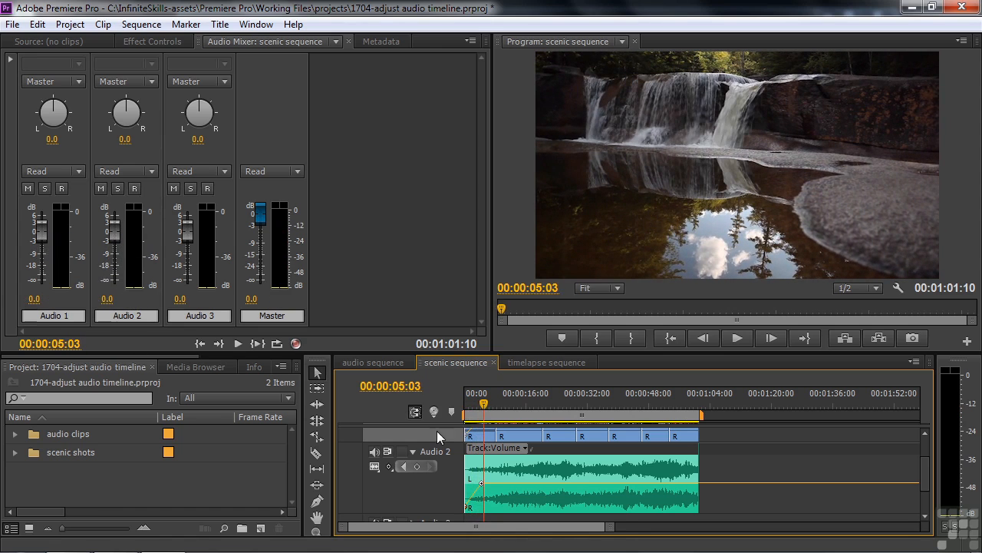
- Add Audio 2 track volume keyframes at 00:00:54:10 and 00:00:58:16, and move the second one down to the music's end as a fade-out
drag(483, 405, 673, 411)
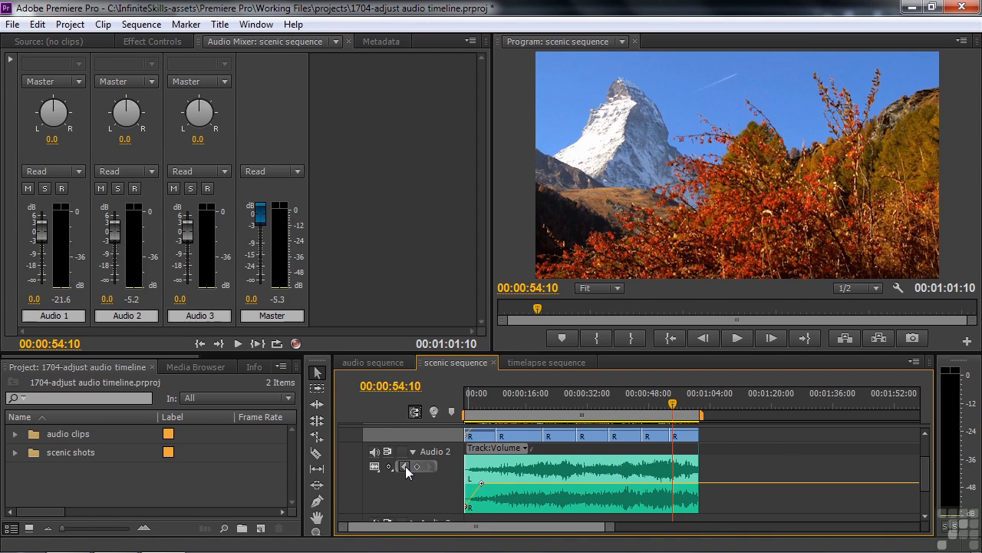
drag(673, 402, 689, 412)
click(417, 466)
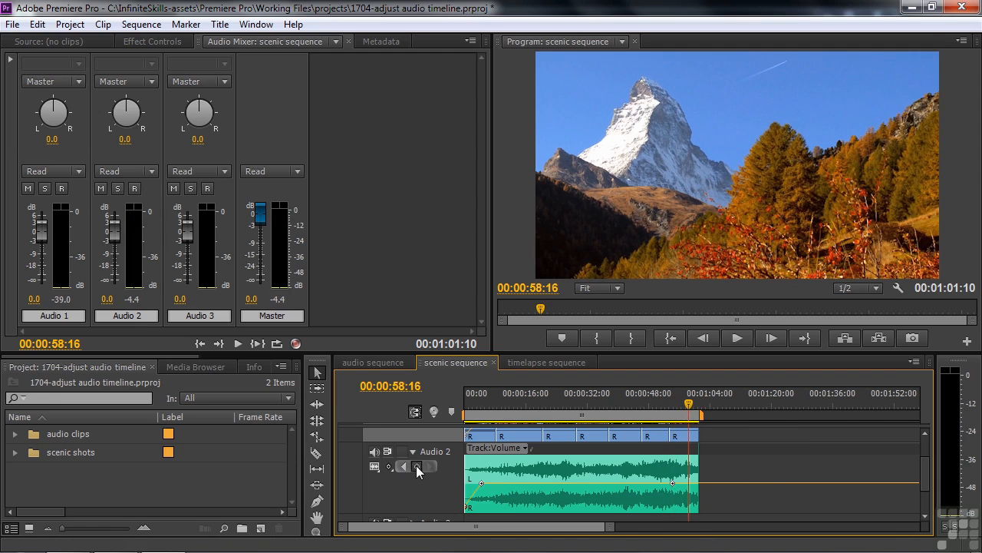
drag(689, 482, 696, 506)
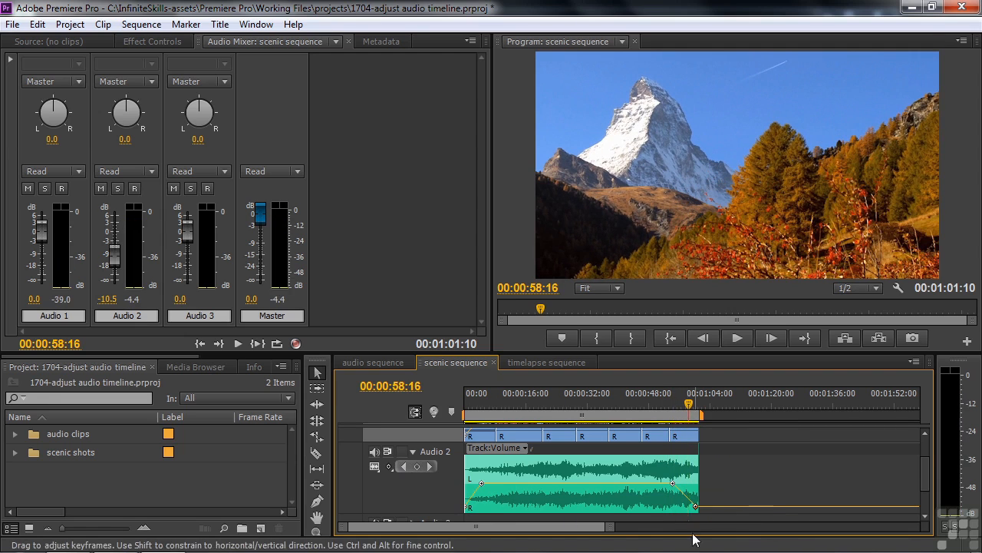
- Play the scenic sequence's ending from 00:00:52:22 to check the Audio 2 fader against the track fade-out
drag(695, 413, 666, 413)
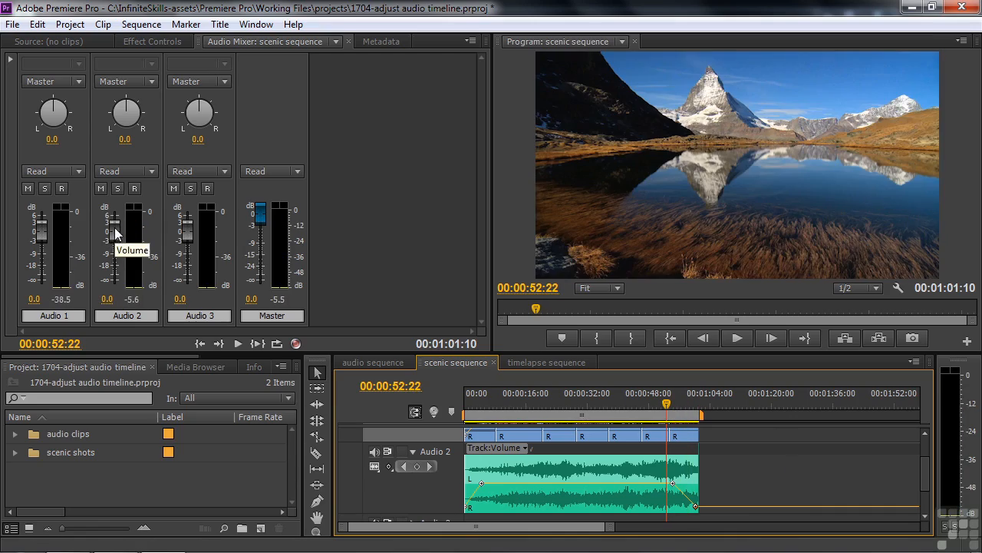
key(space)
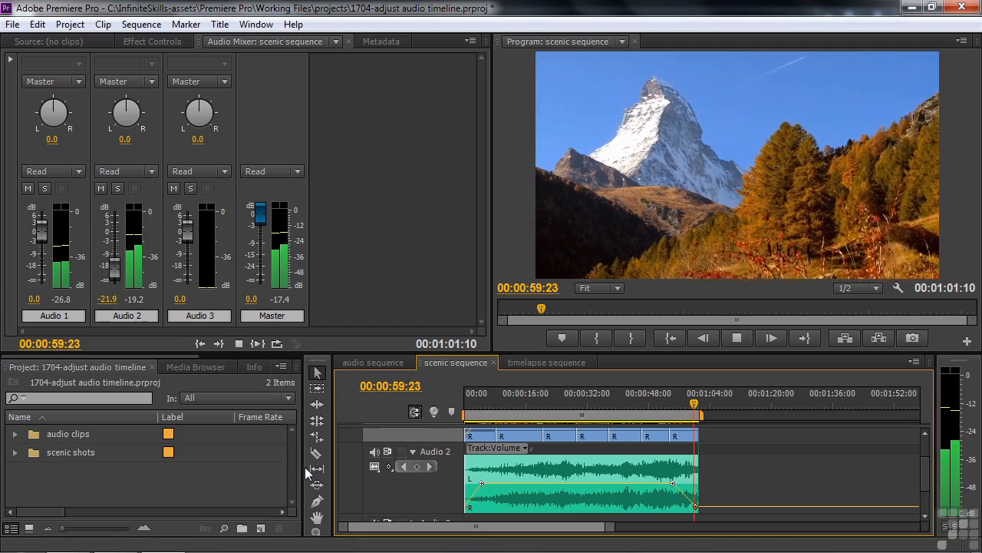
key(space)
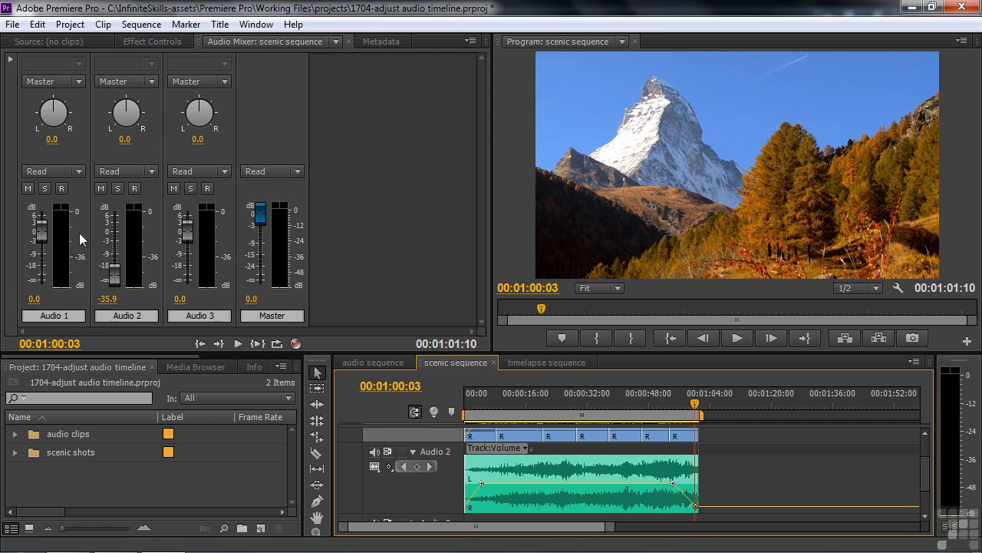
- Open the timelapse sequence, expand its Audio 2 track, and fit the whole sequence in the timeline
click(532, 362)
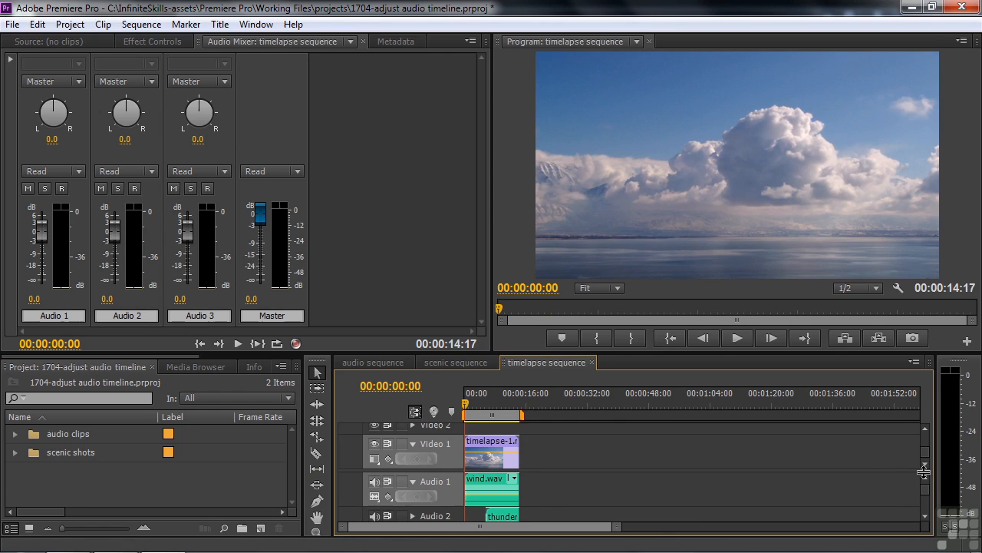
drag(920, 439, 920, 423)
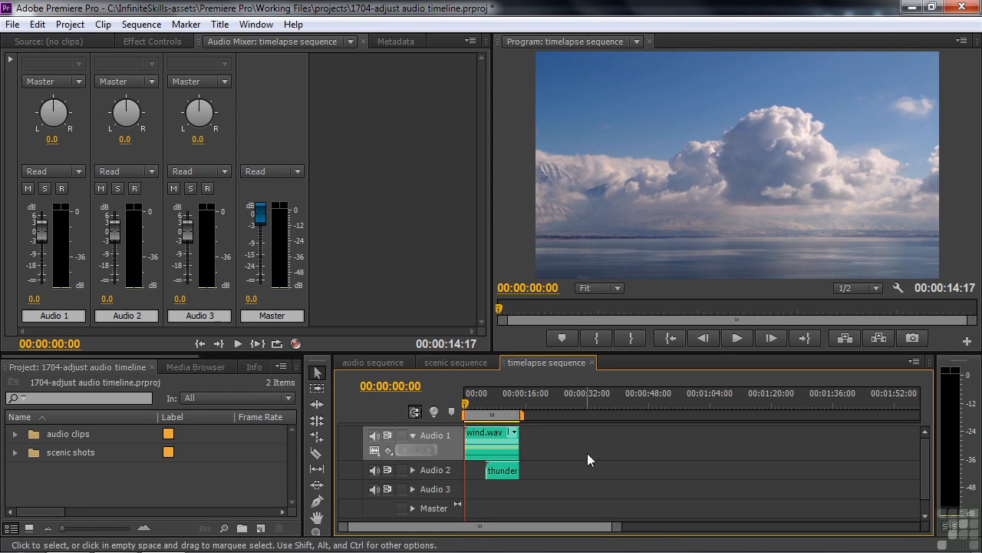
click(412, 469)
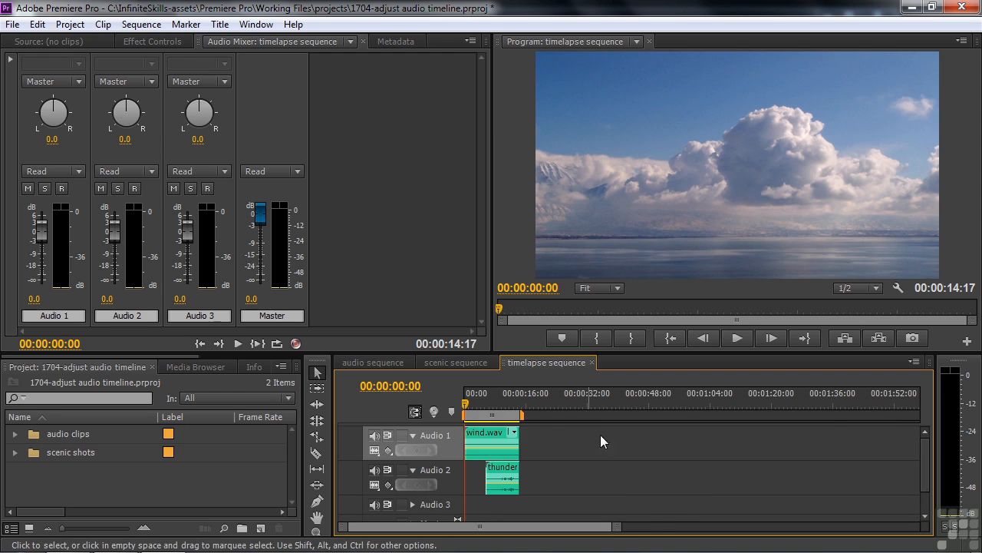
key(backslash)
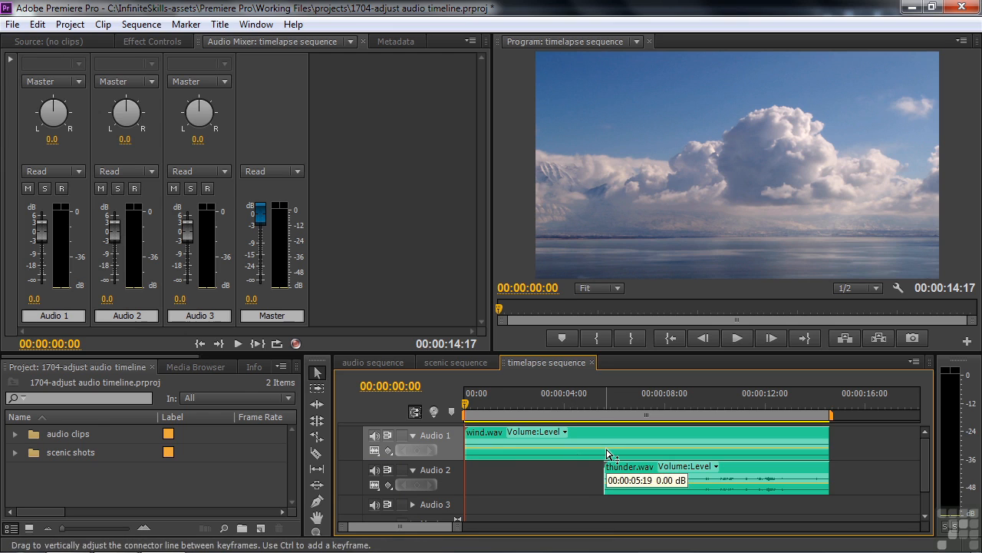
- With the Pen tool, add a volume fade-in to wind.wav from the clip's start to full level where thunder.wav begins
click(317, 501)
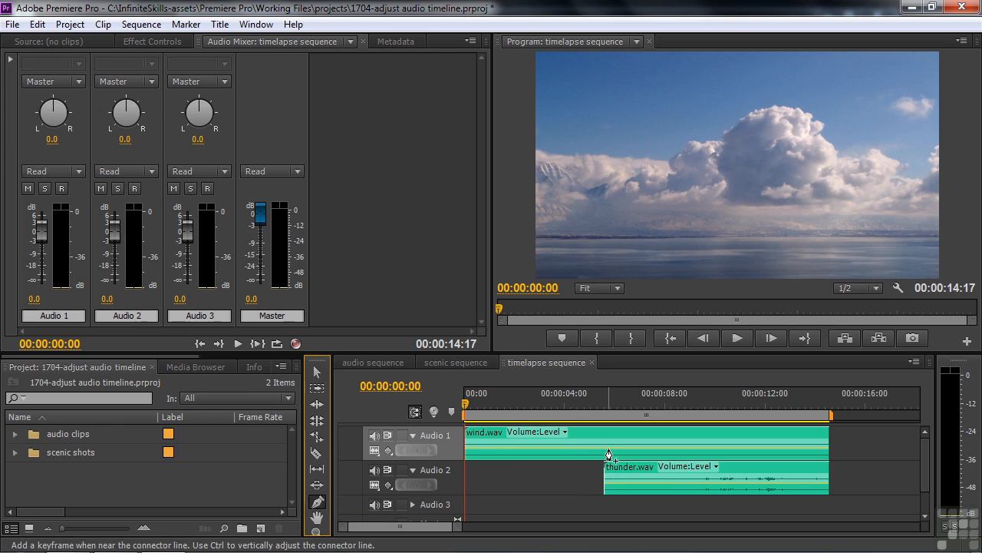
click(609, 449)
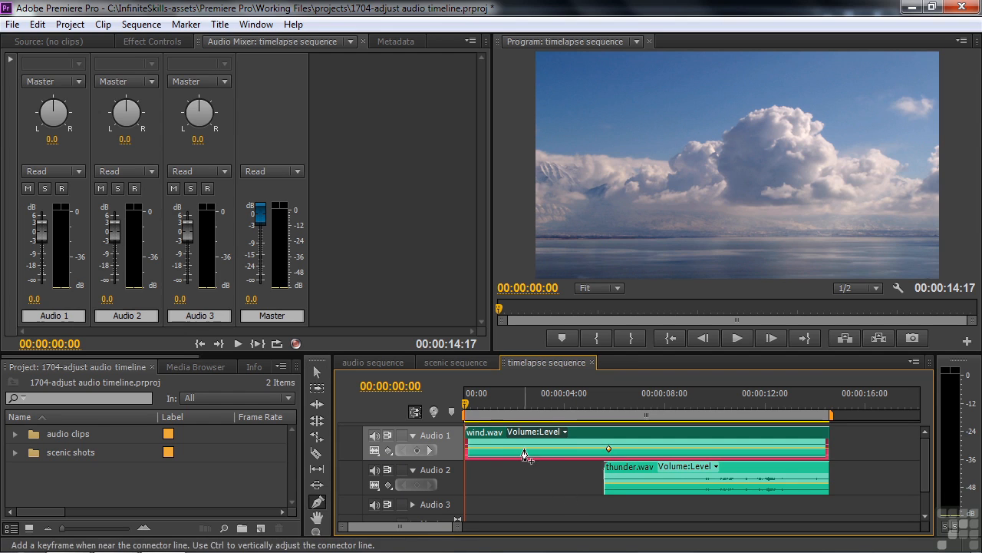
drag(524, 454, 456, 480)
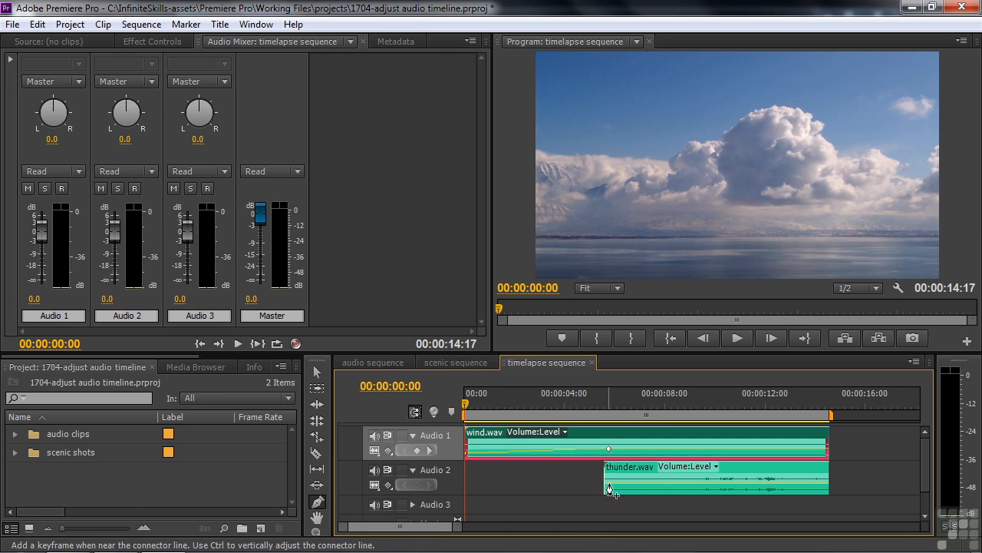
- Add volume keyframes to thunder.wav so it fades in from the clip's start to where its thunder waveform begins
click(708, 488)
drag(614, 482, 611, 487)
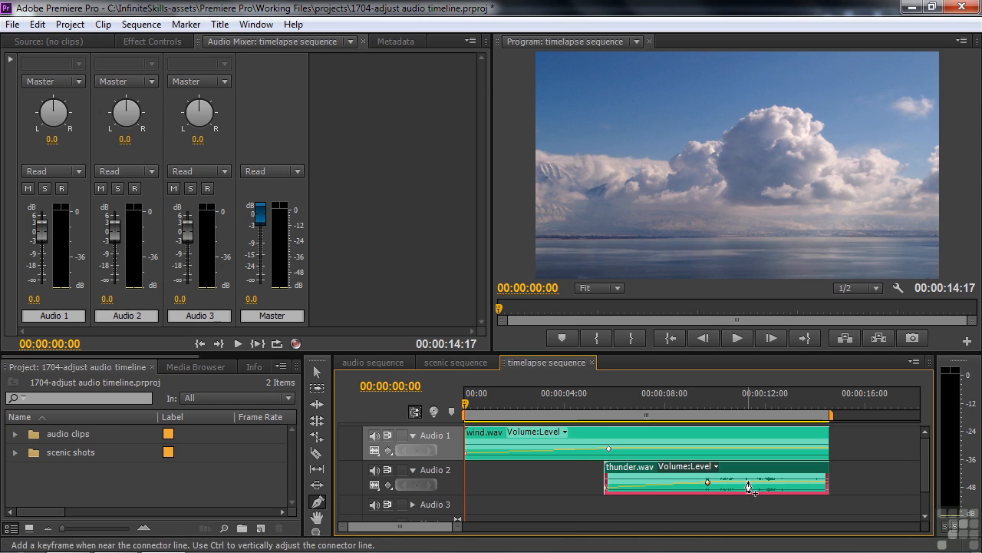
drag(749, 485, 746, 488)
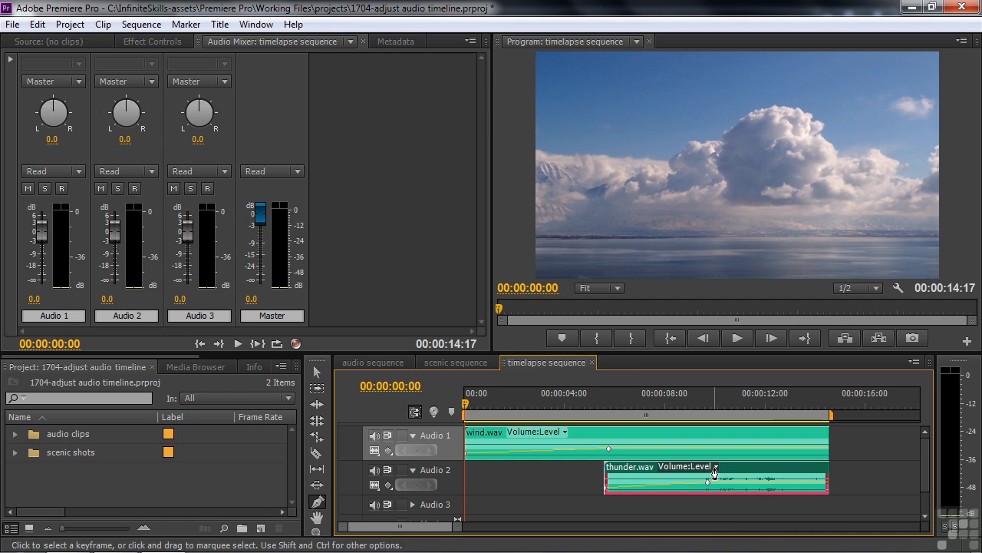
- Show thunder.wav's Panner Balance and keyframe it from +100 at 00:00:08:28 to the opposite side near 00:00:12:00
click(715, 467)
mouse_move(694, 515)
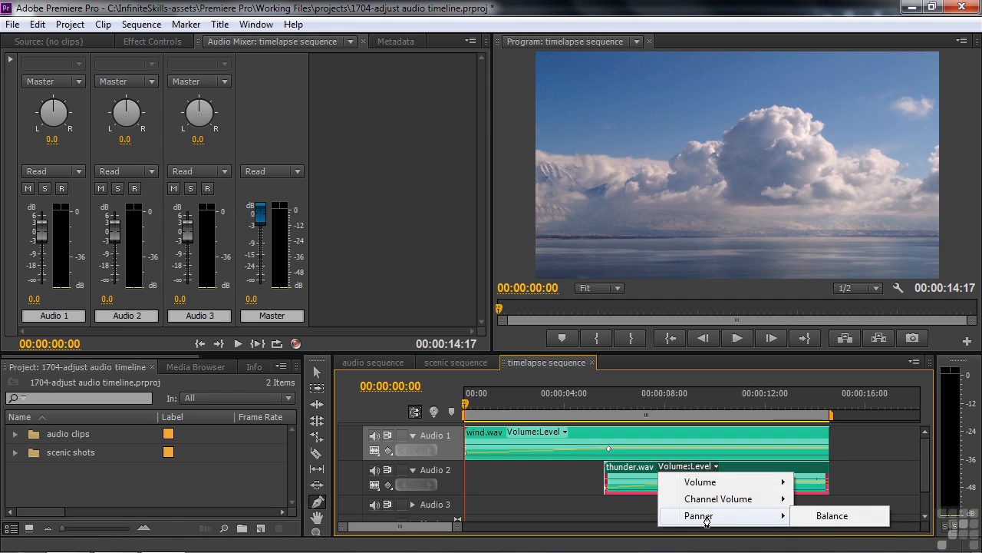
click(819, 518)
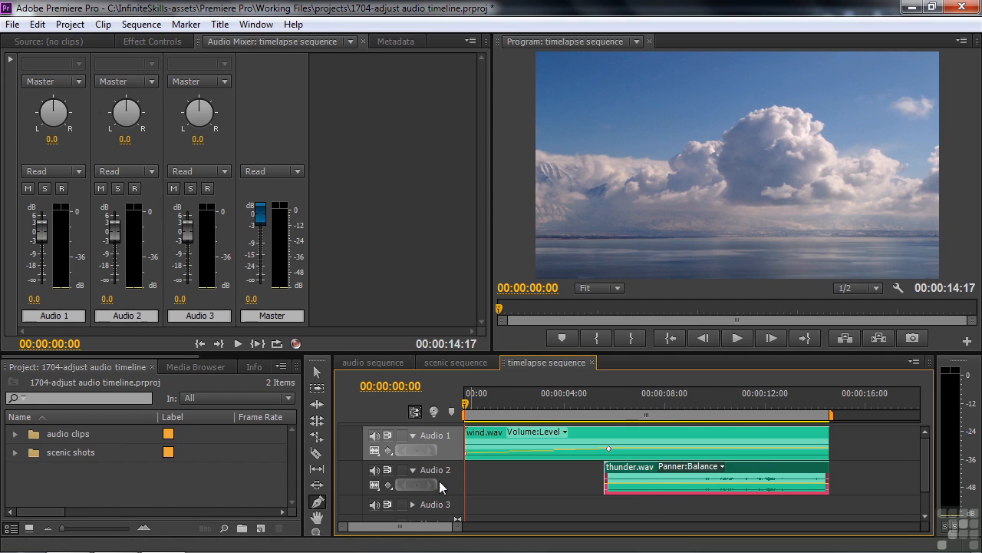
click(688, 487)
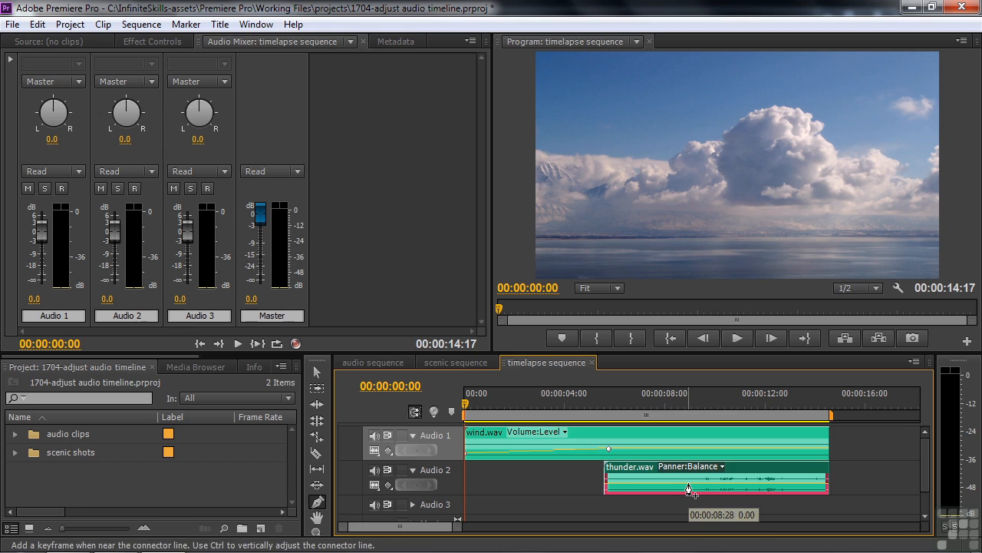
mouse_move(689, 487)
mouse_down()
mouse_move(687, 477)
mouse_move(688, 487)
mouse_up()
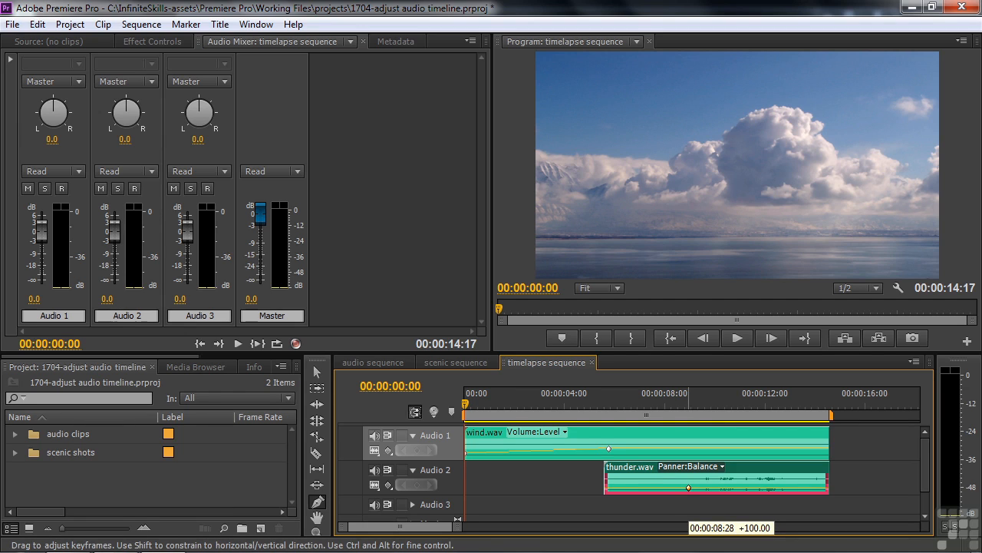
drag(763, 492, 759, 477)
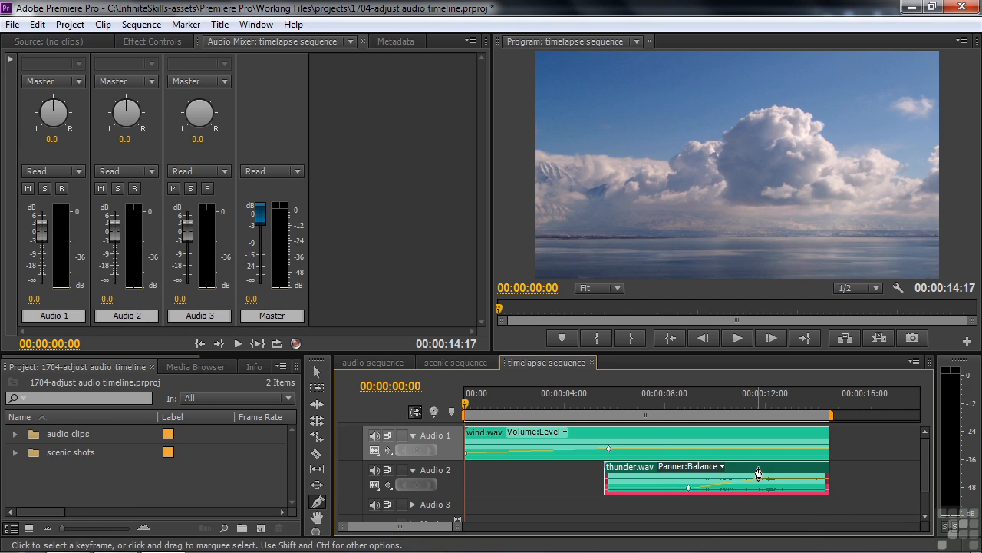
- Mute Audio 1 to play the thunder pan from about 00:00:08:12, and move the second balance keyframe to about 00:00:13:00
click(680, 398)
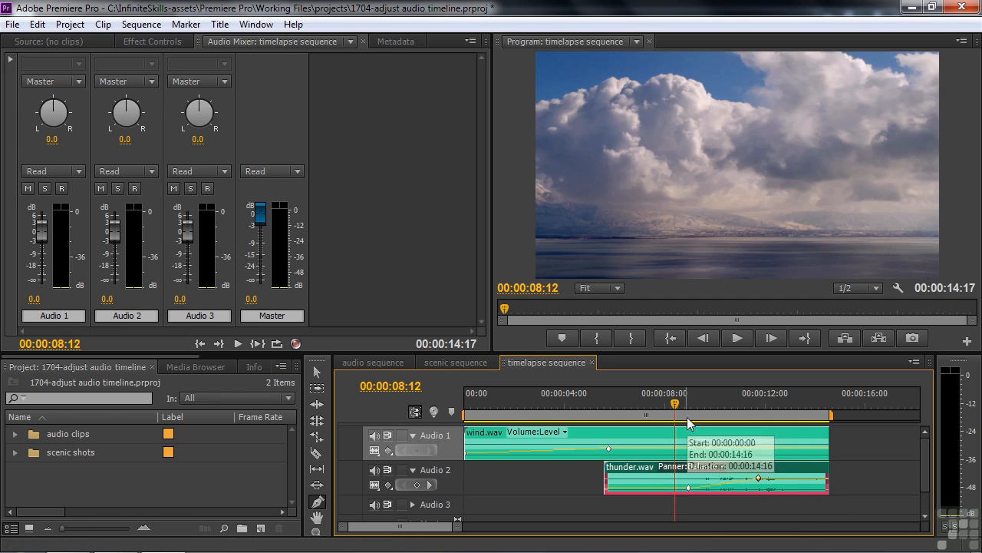
click(374, 436)
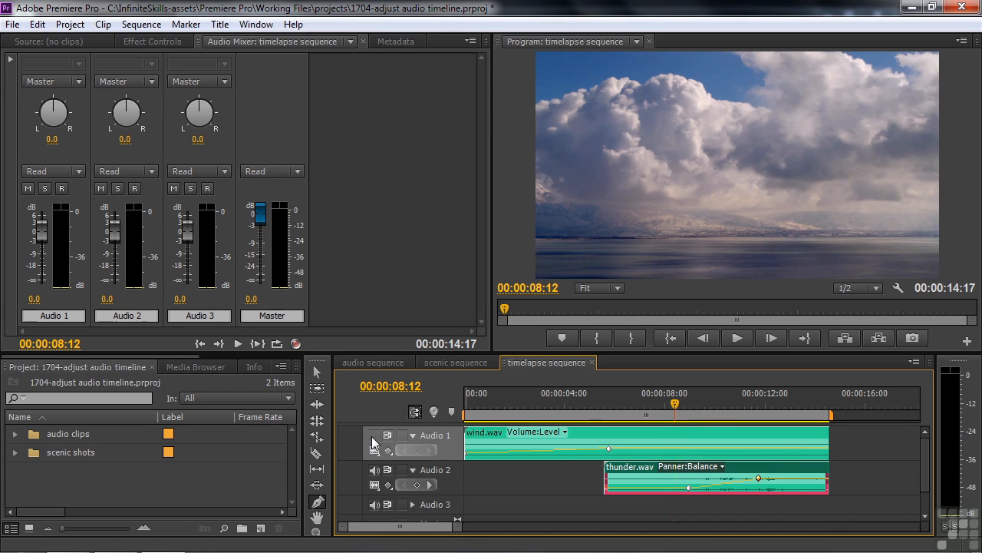
click(677, 403)
key(space)
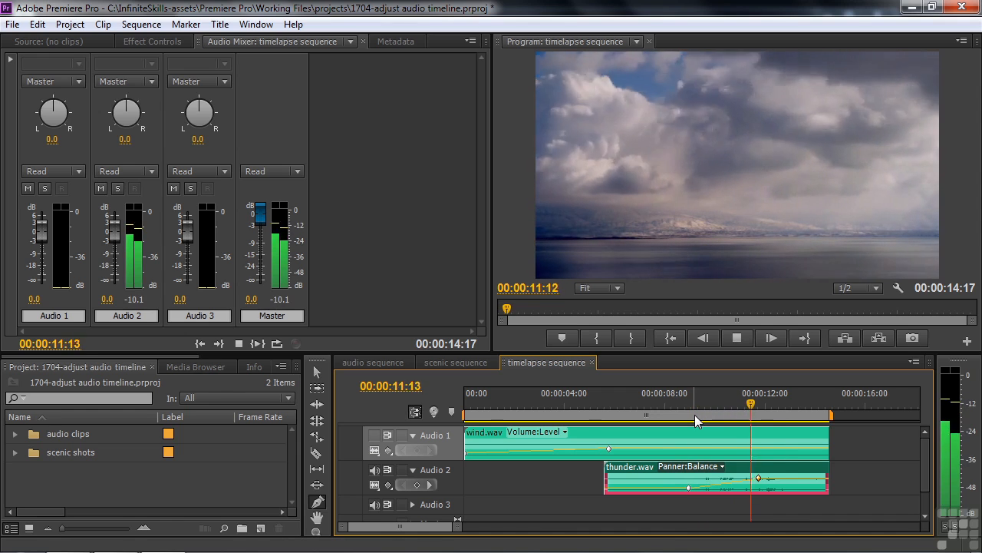
key(space)
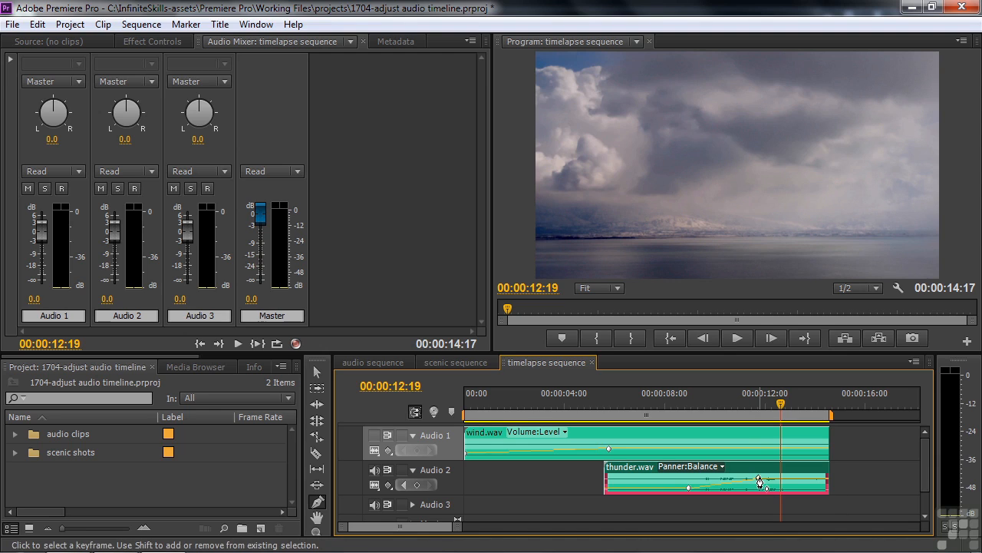
drag(759, 481, 788, 478)
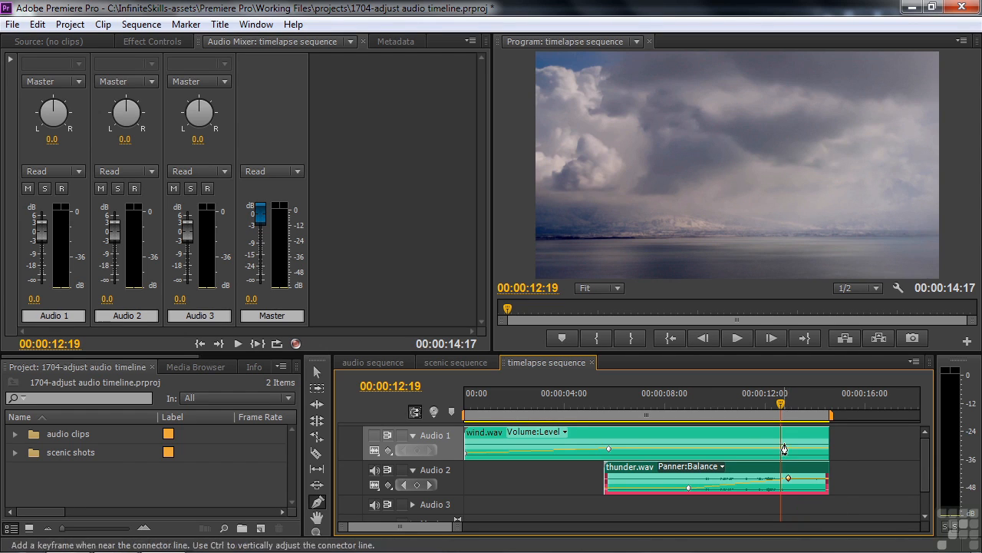
- Switch thunder.wav back to Volume Level keyframes and raise the keyframe at the end of its fade-in
click(726, 466)
mouse_move(704, 483)
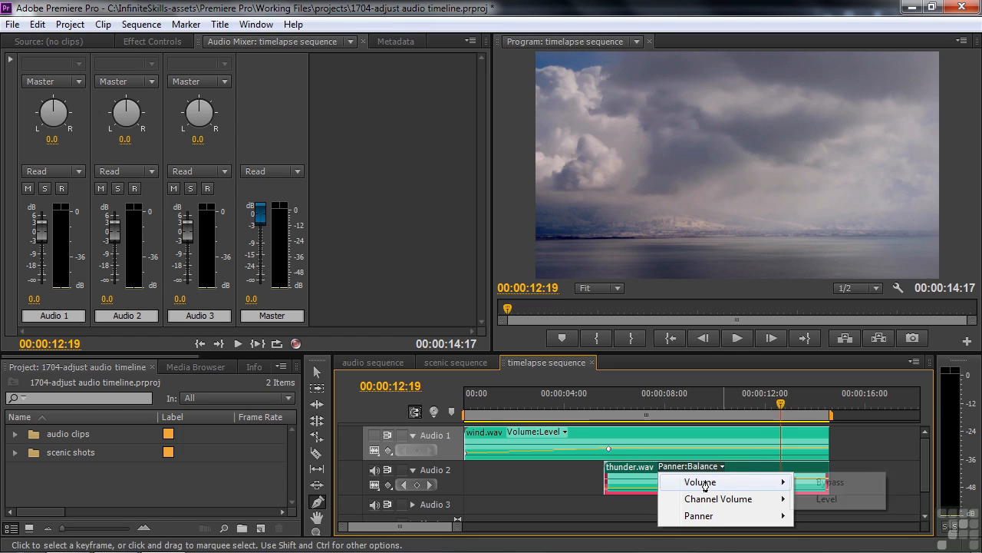
click(827, 500)
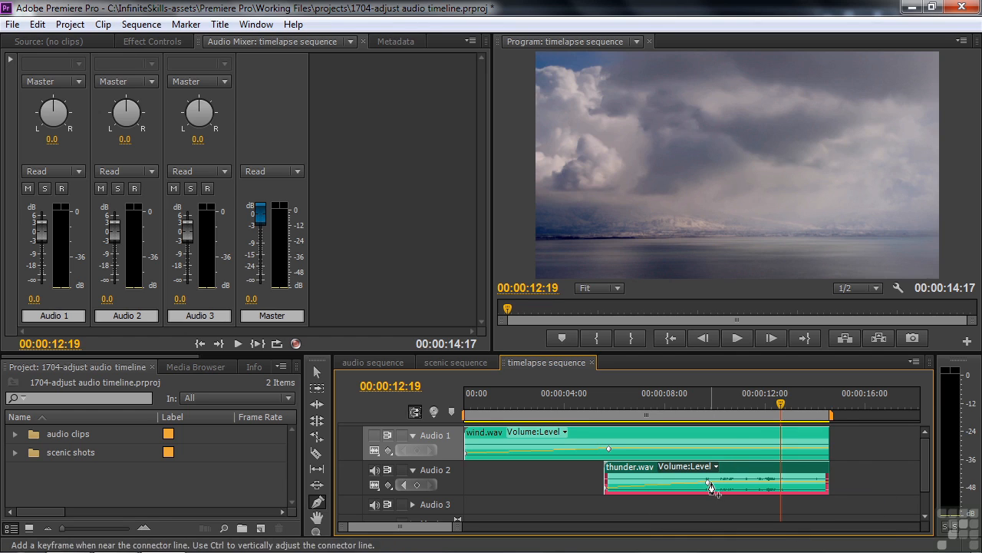
drag(708, 482, 707, 477)
- Unmute Audio 1 and play the timelapse sequence from the start to check the wind and thunder fades and panning
drag(470, 402, 457, 412)
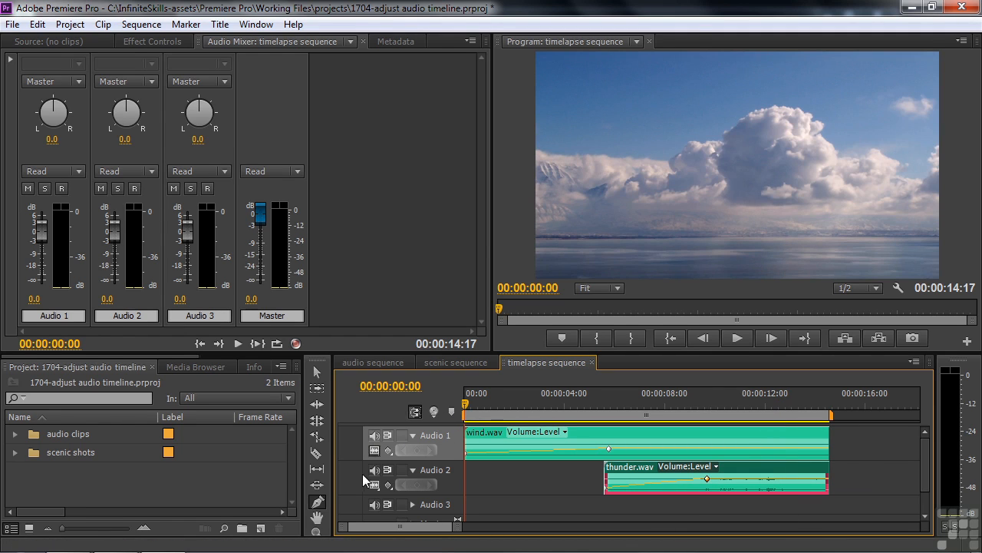
key(space)
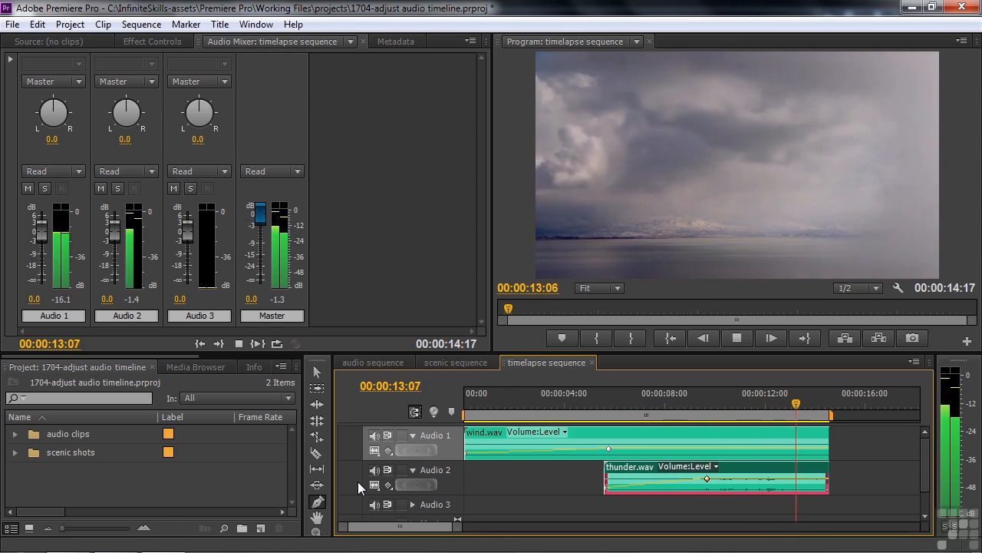
key(space)
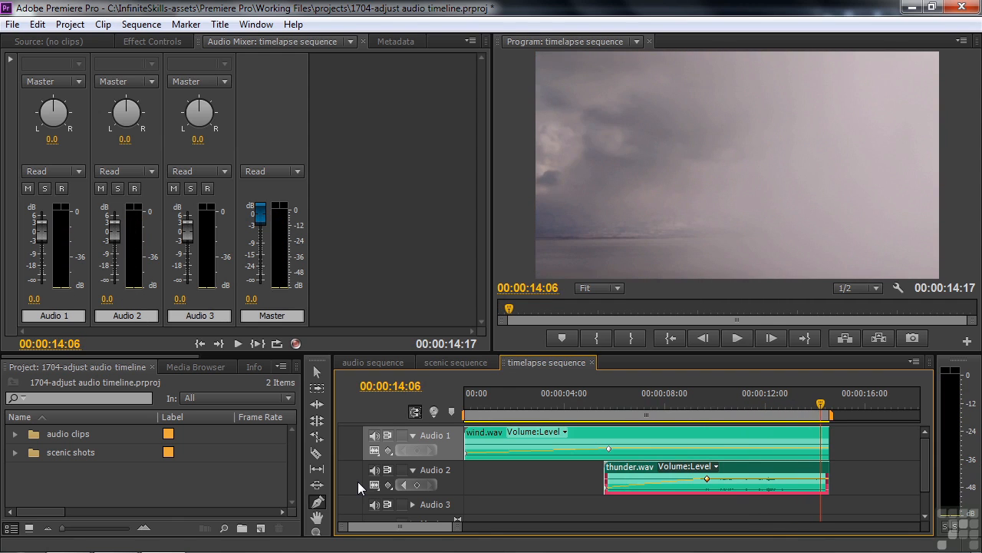